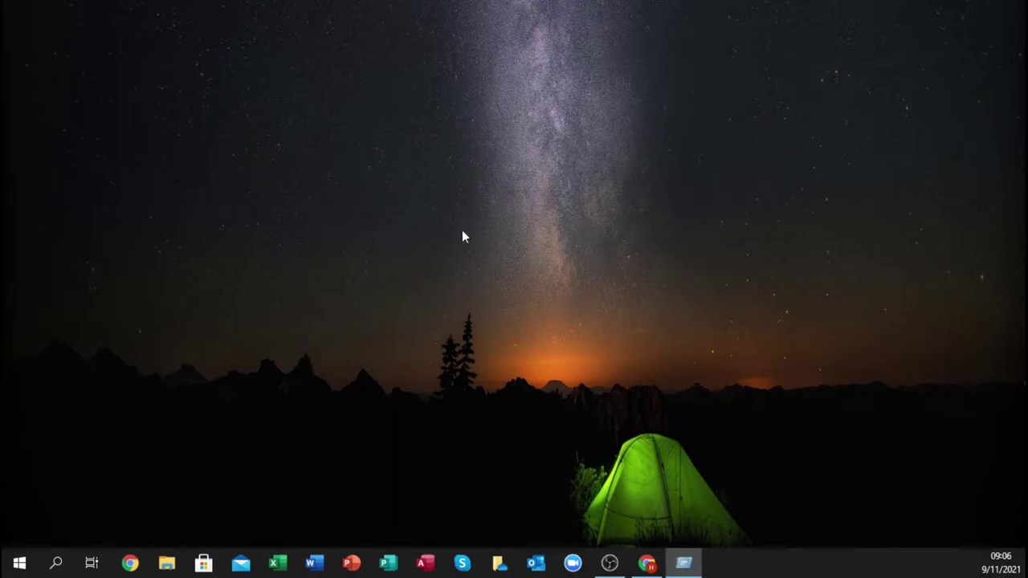
Open the user's temporary files folder with the Run command %temp% and maximize its window.
drag(262, 398, 335, 185)
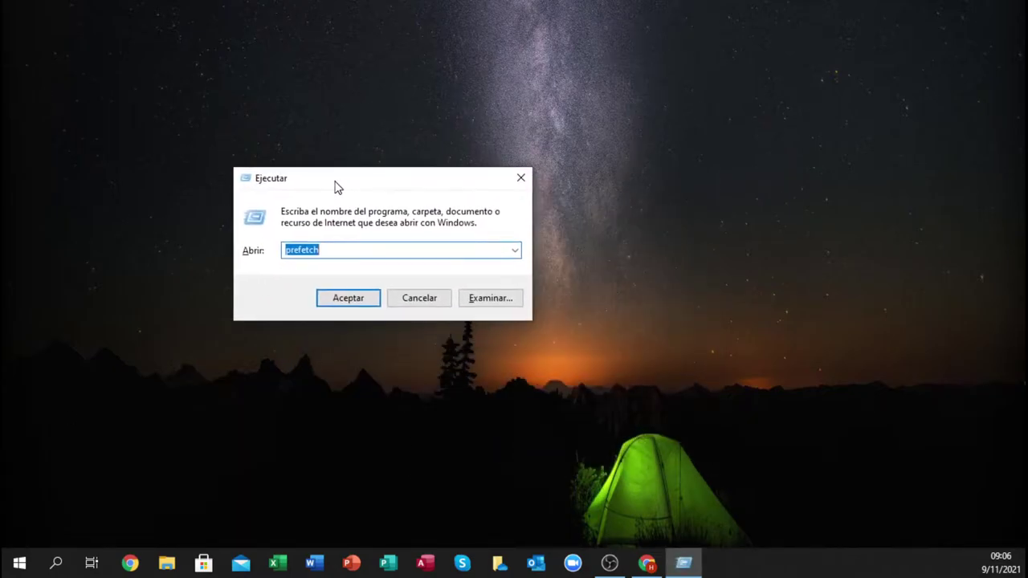
click(393, 253)
key(ctrl+a)
key(BackSpace)
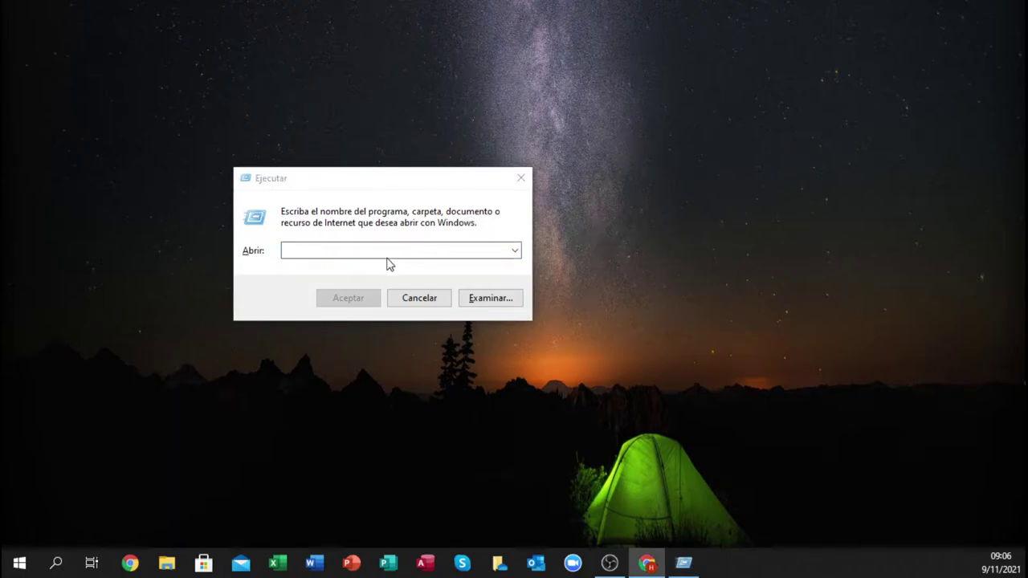
click(318, 250)
text(%temp%)
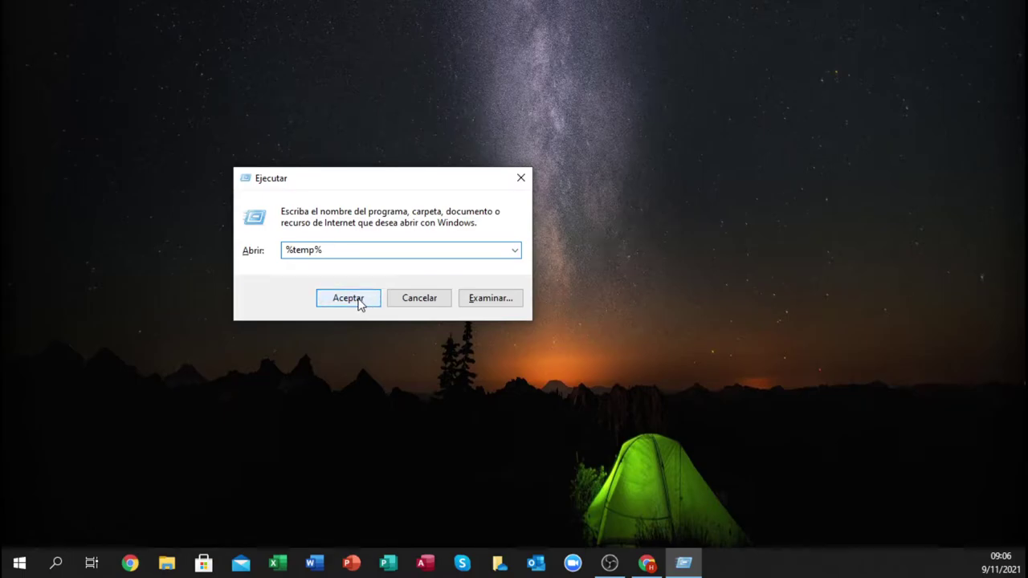
click(357, 299)
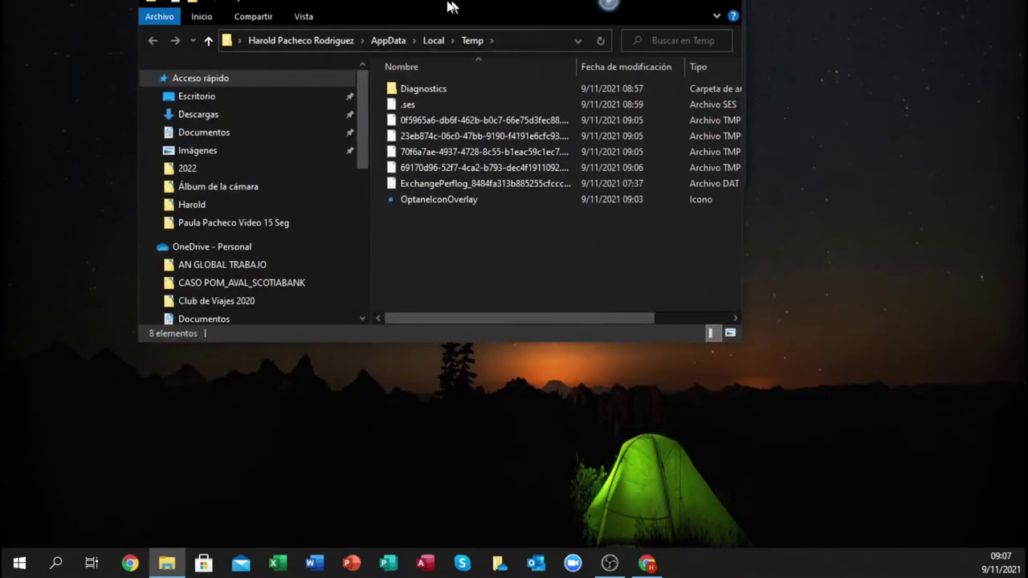
double_click(608, 8)
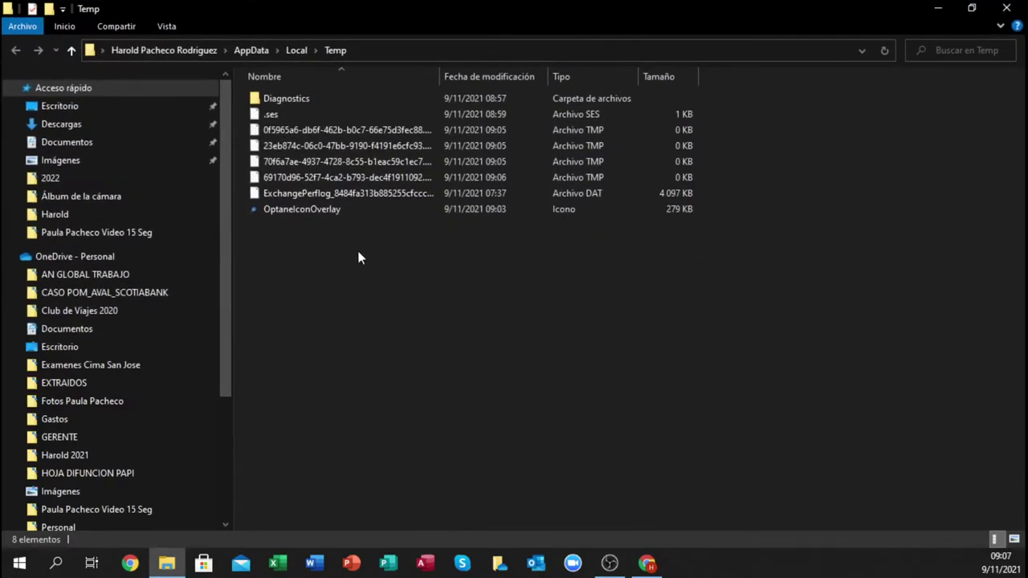
Permanently delete every item in the user's Temp folder, skipping all files that are in use.
click(322, 103)
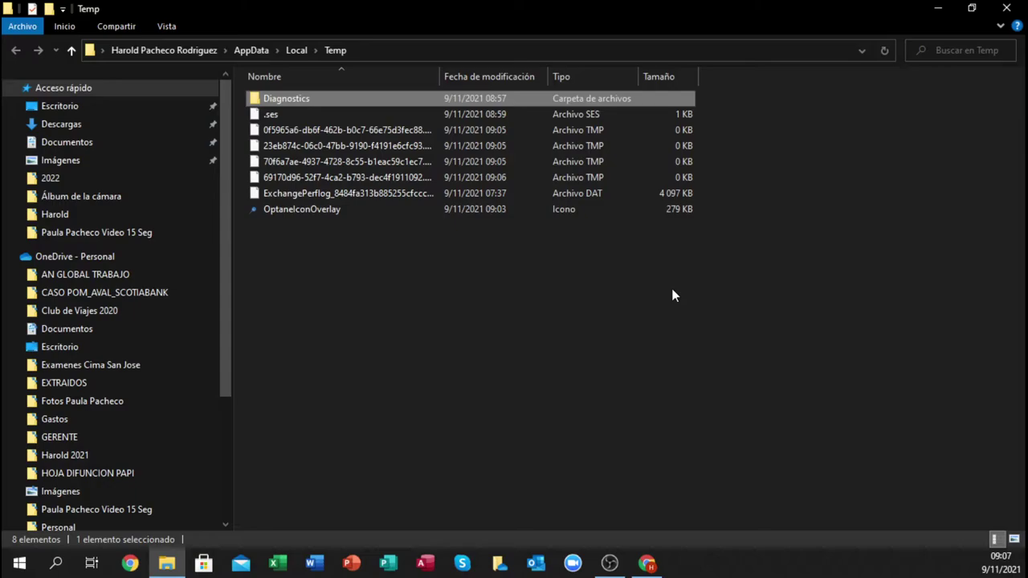
key(shift+Down)
key(shift+Down)
key(shift+Down)
key(shift+Down)
key(shift+Down)
key(shift+Down)
key(shift+Down)
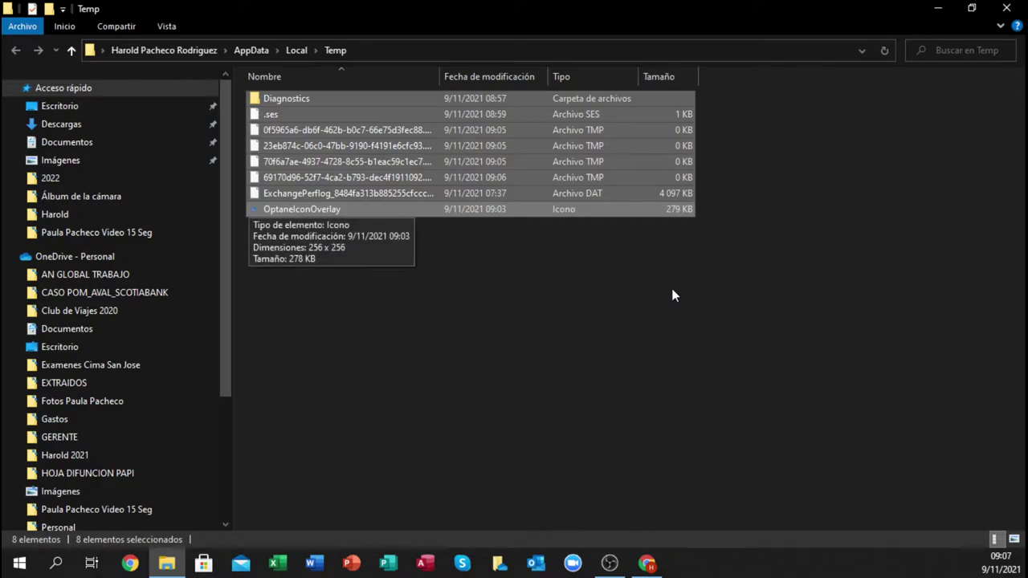
key(shift+Delete)
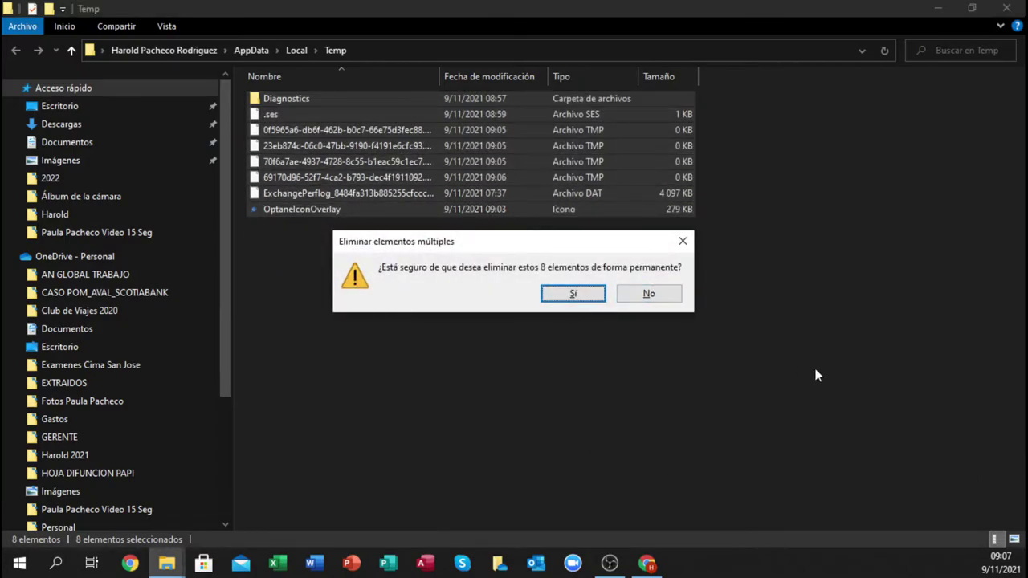
click(565, 297)
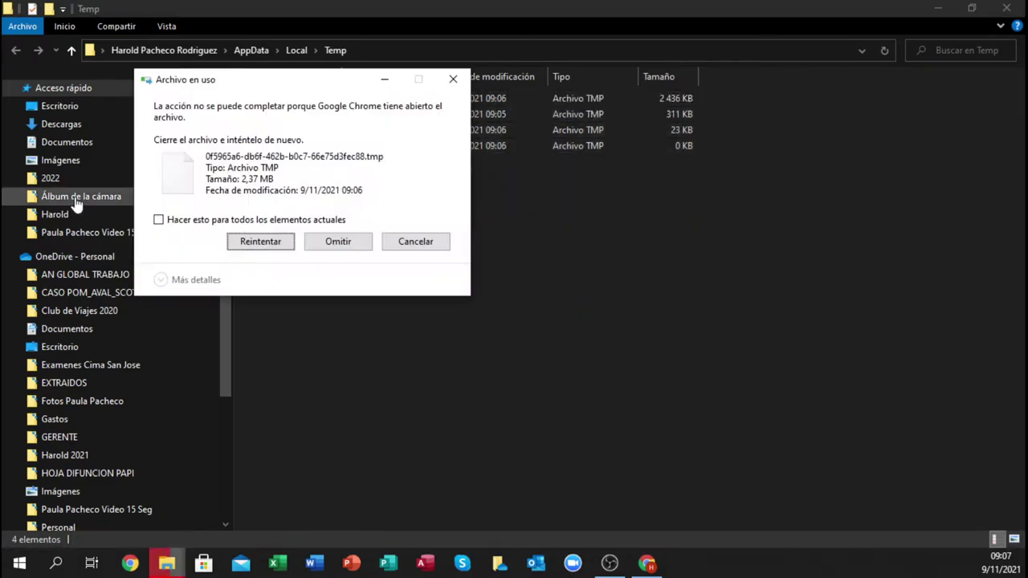
click(234, 228)
click(340, 241)
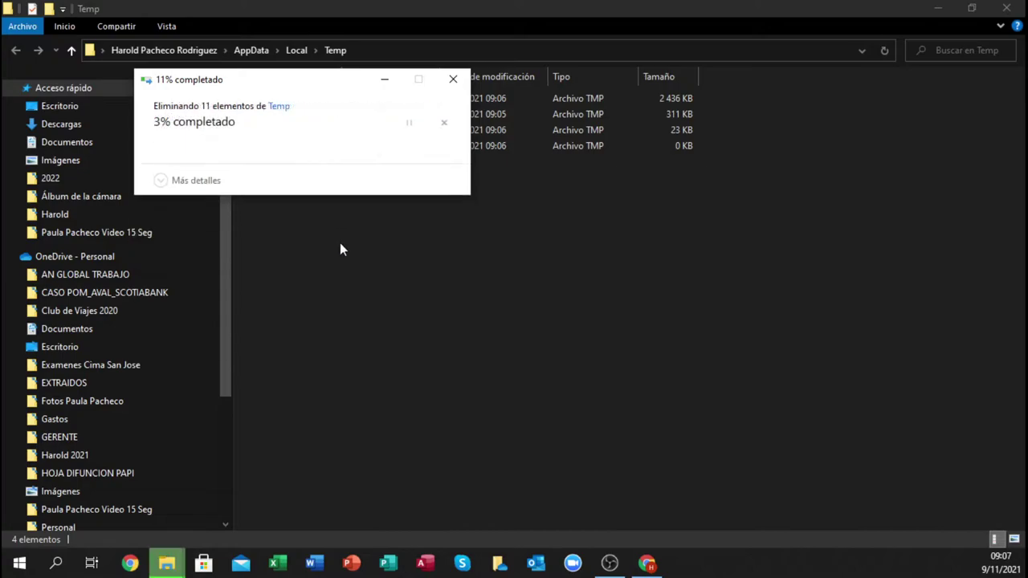
Try to permanently delete the four remaining TMP files, skipping all current items that are in use.
click(325, 130)
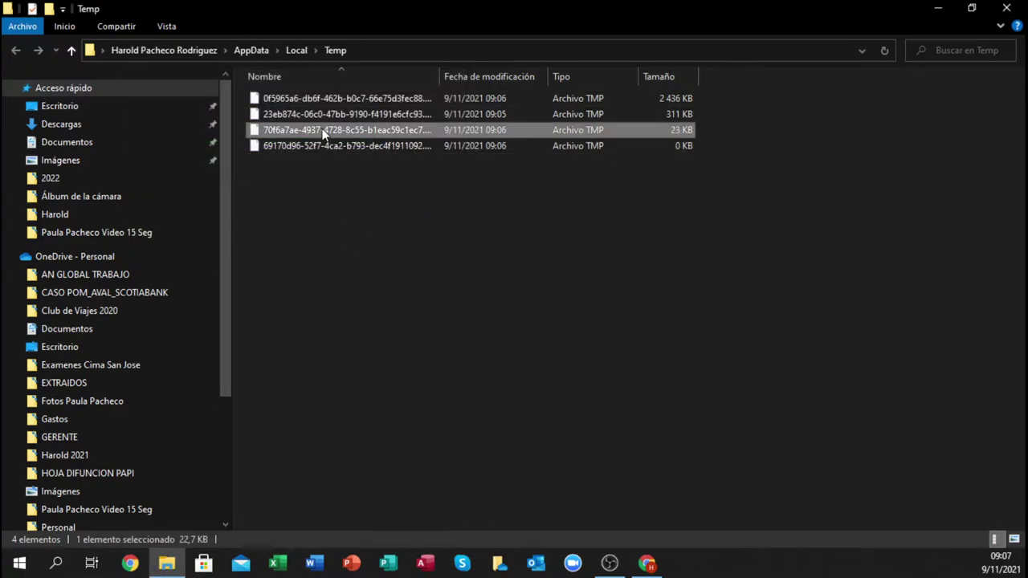
click(306, 145)
click(315, 99)
key(shift+Down)
key(shift+Down)
key(shift+Down)
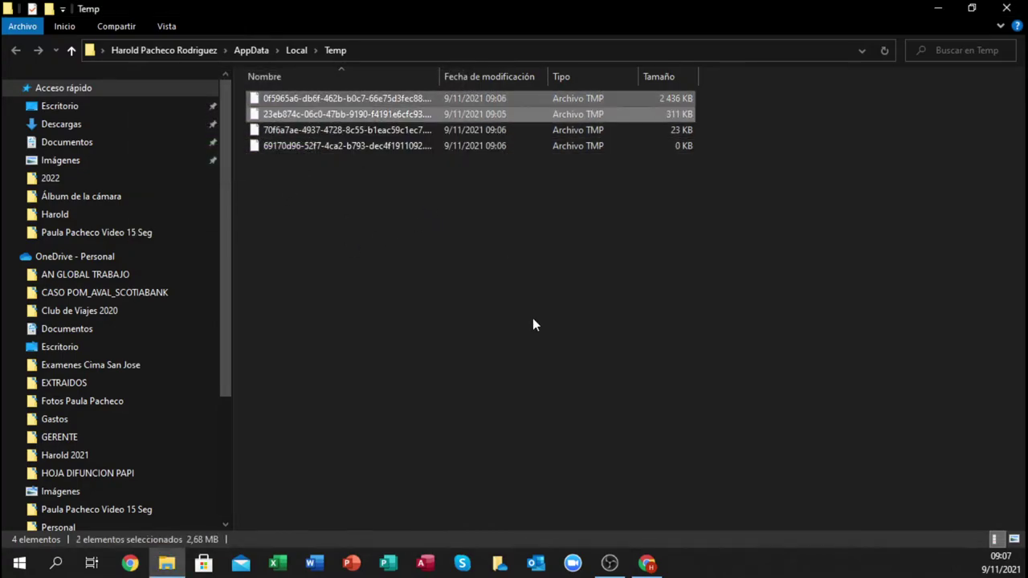
key(shift+Delete)
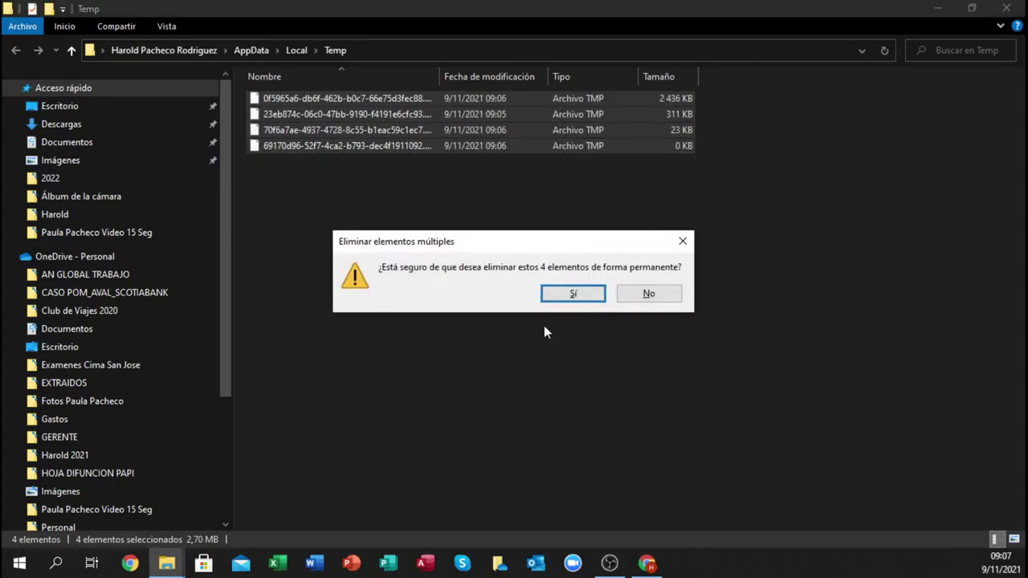
click(588, 293)
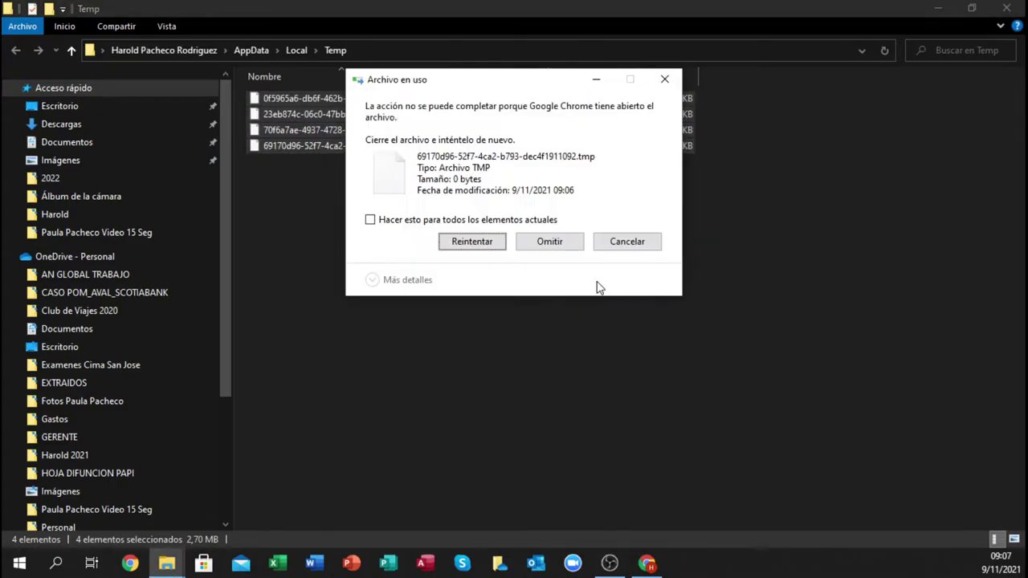
click(414, 225)
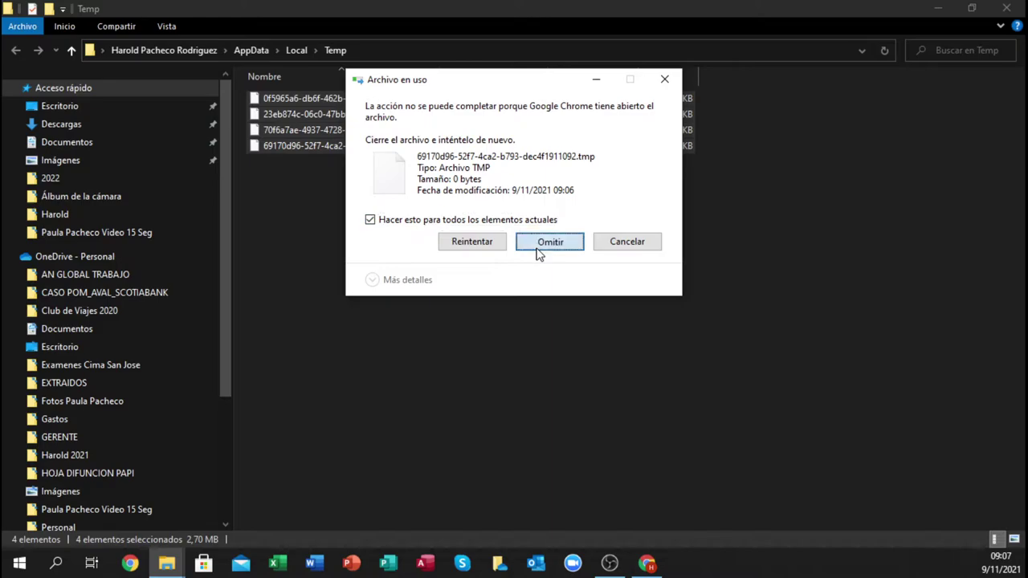
click(537, 247)
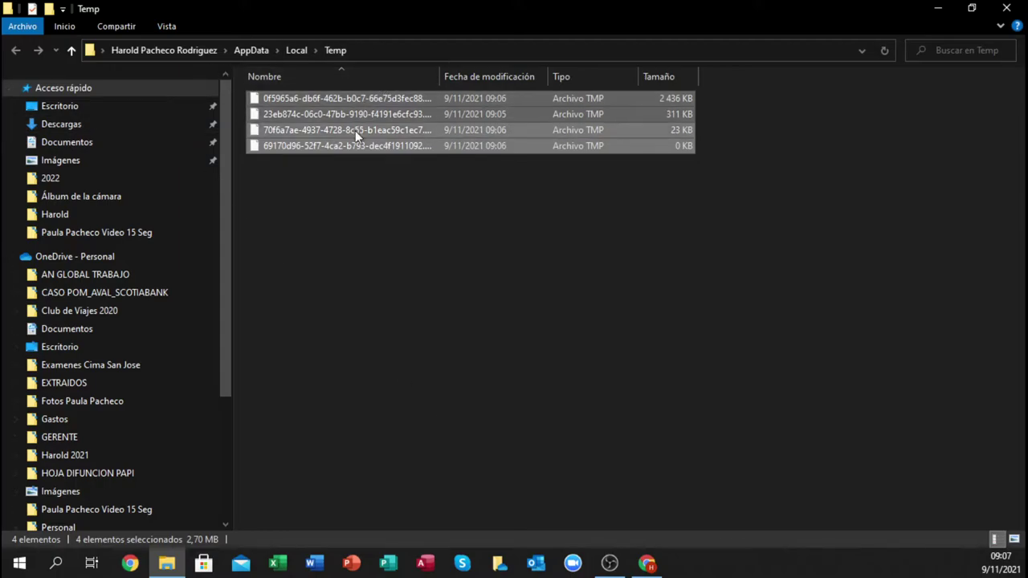
Close the user's Temp folder and open the Windows Temp folder with the Run command temp, granting permanent access.
click(1005, 16)
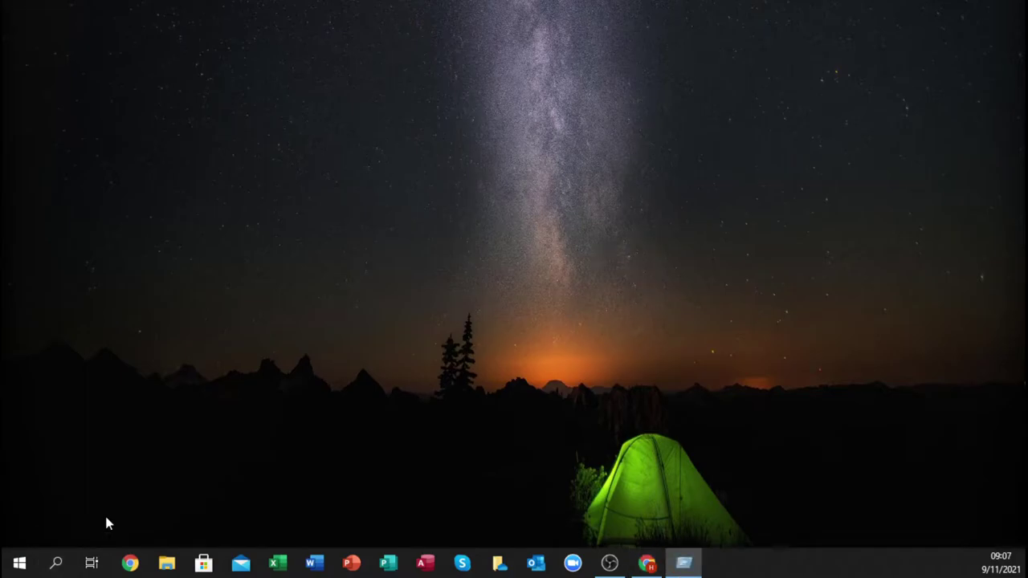
key(super+r)
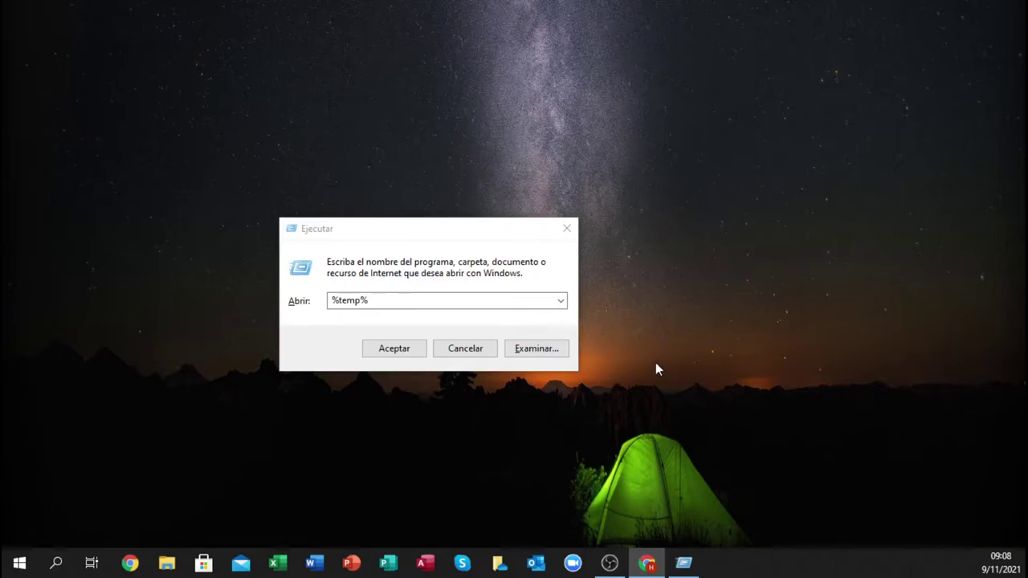
click(386, 322)
text(temp)
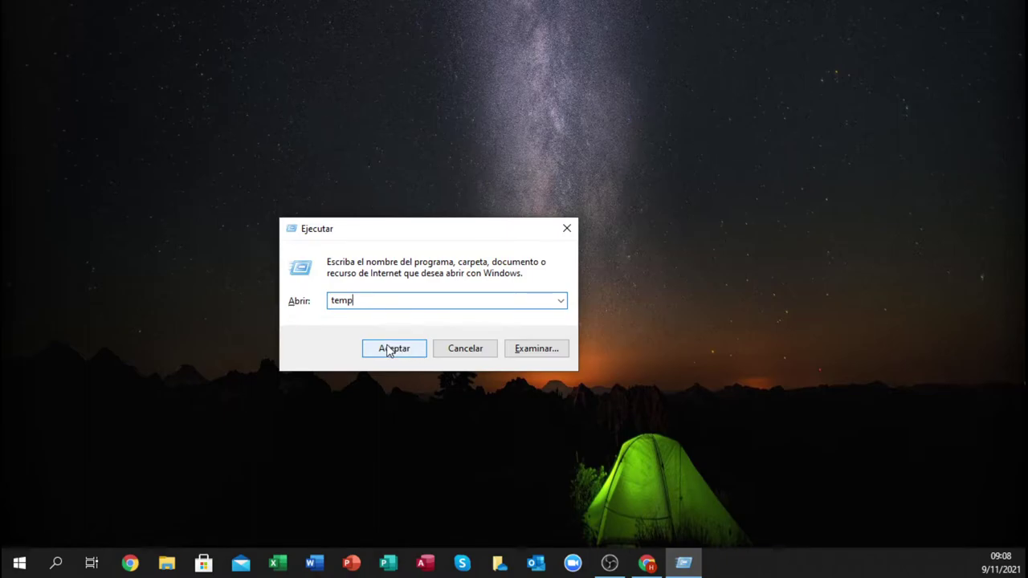
click(389, 351)
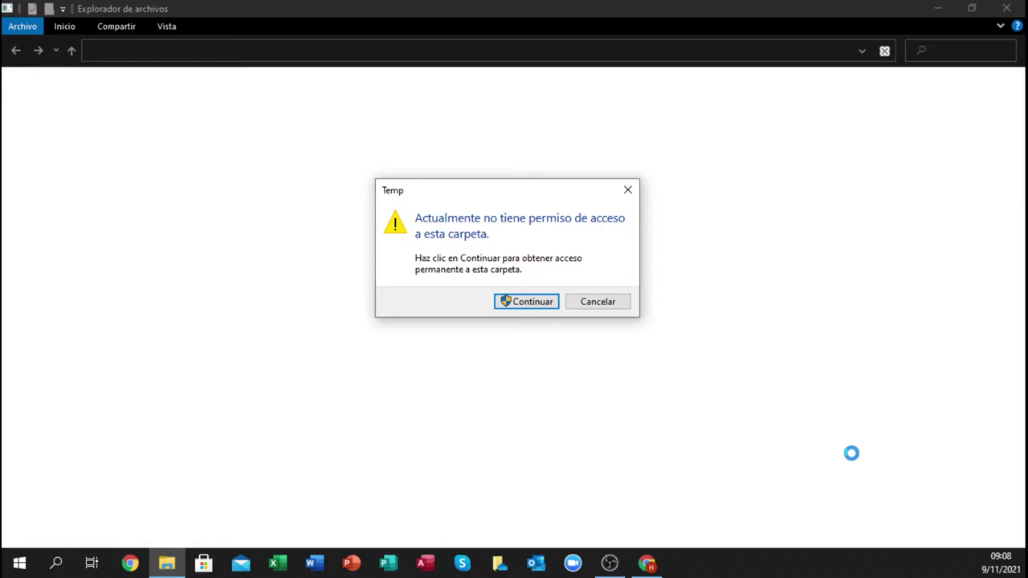
click(533, 302)
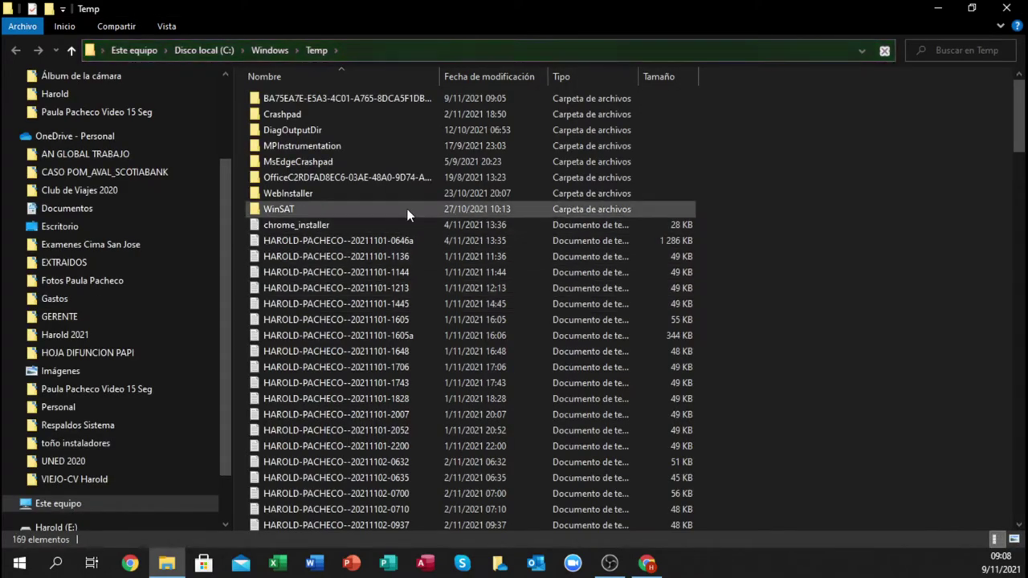
Permanently delete all items in C:\Windows\Temp, continuing with administrator permission for all current items.
scroll(402, 241, down, 5)
scroll(377, 291, up, 5)
click(295, 98)
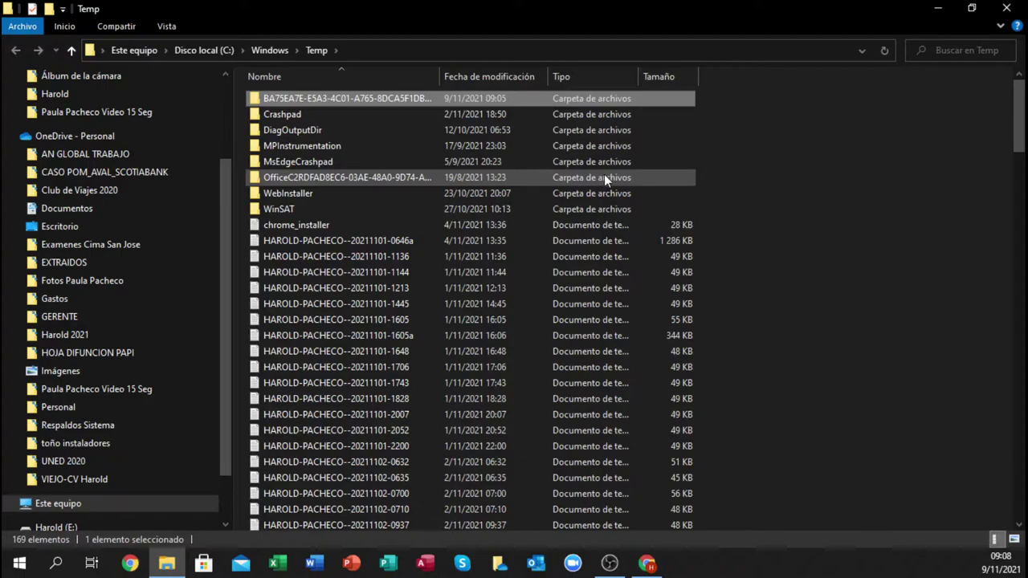
key(ctrl+a)
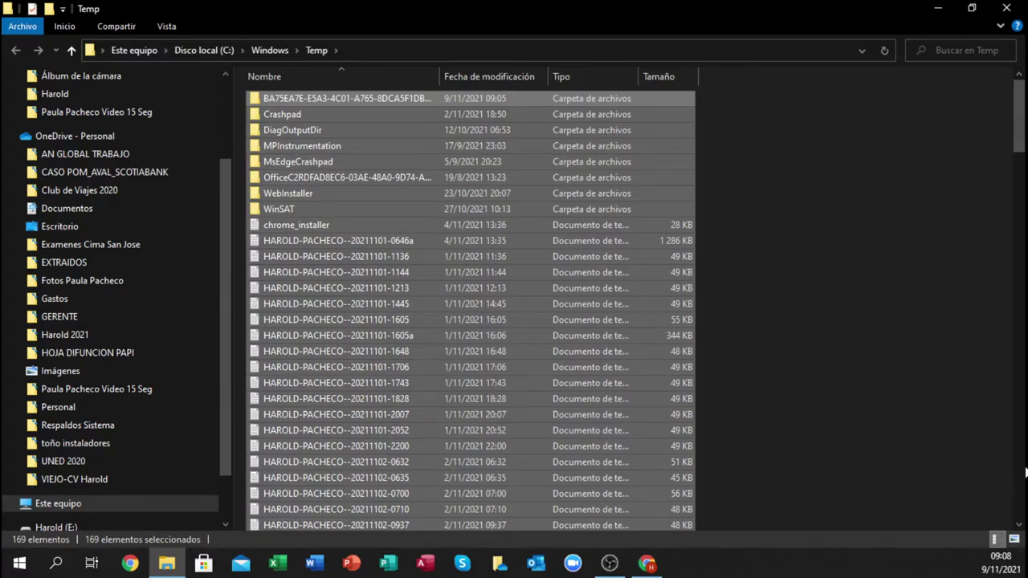
key(shift+Delete)
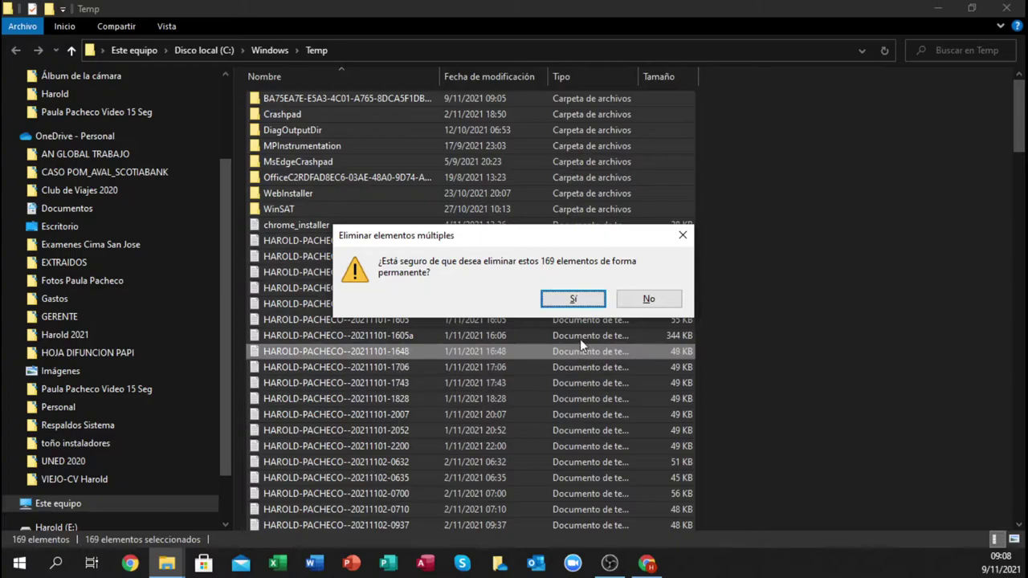
click(574, 299)
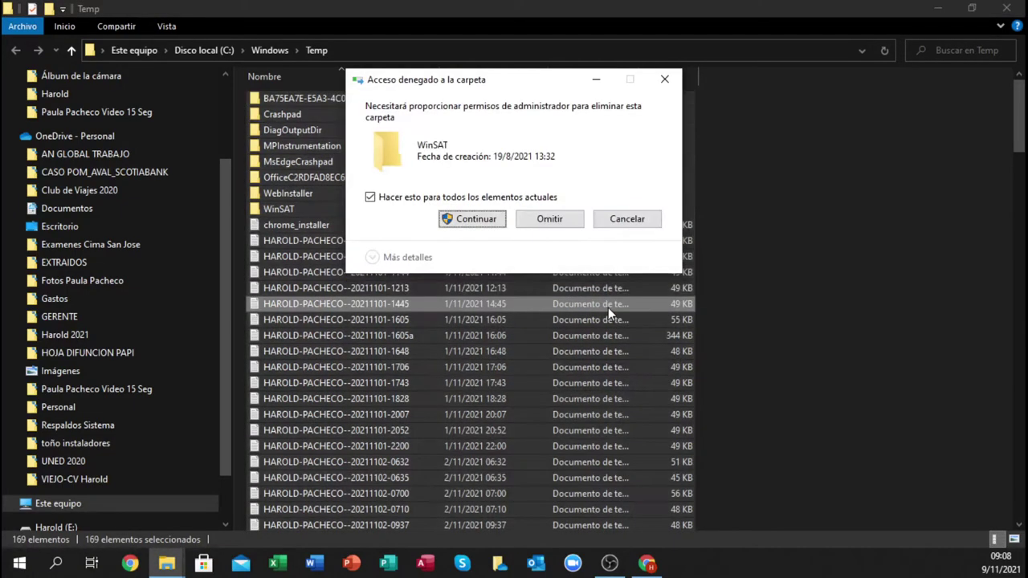
click(492, 222)
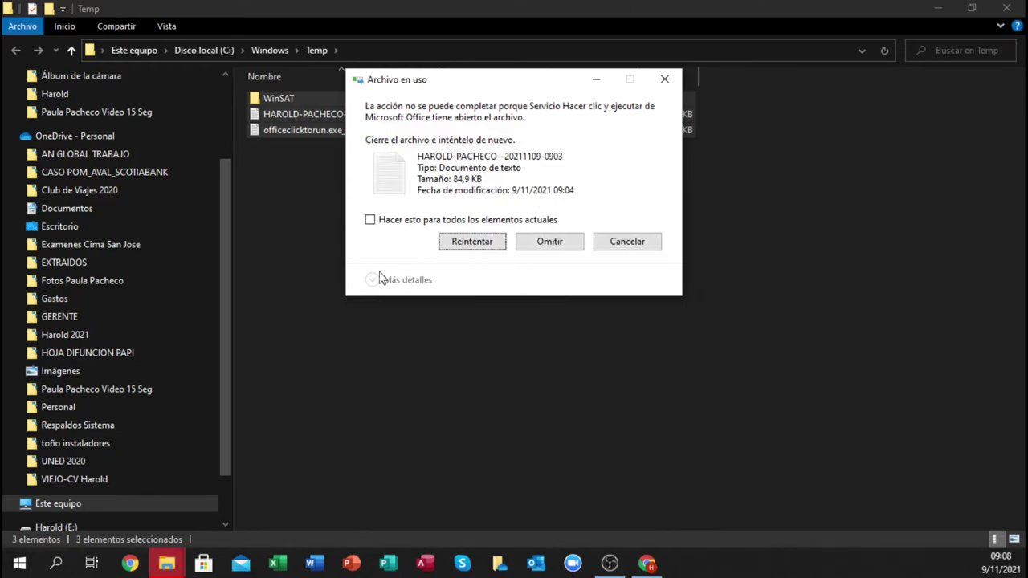
Retry deleting the files in use, then skip them for all current items and check the files left in the folder.
click(394, 224)
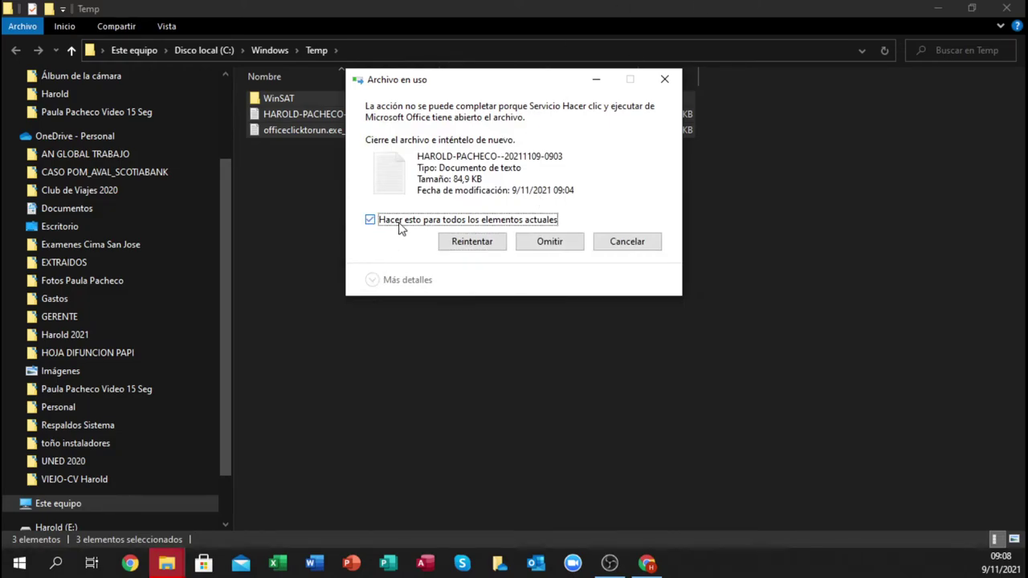
click(492, 246)
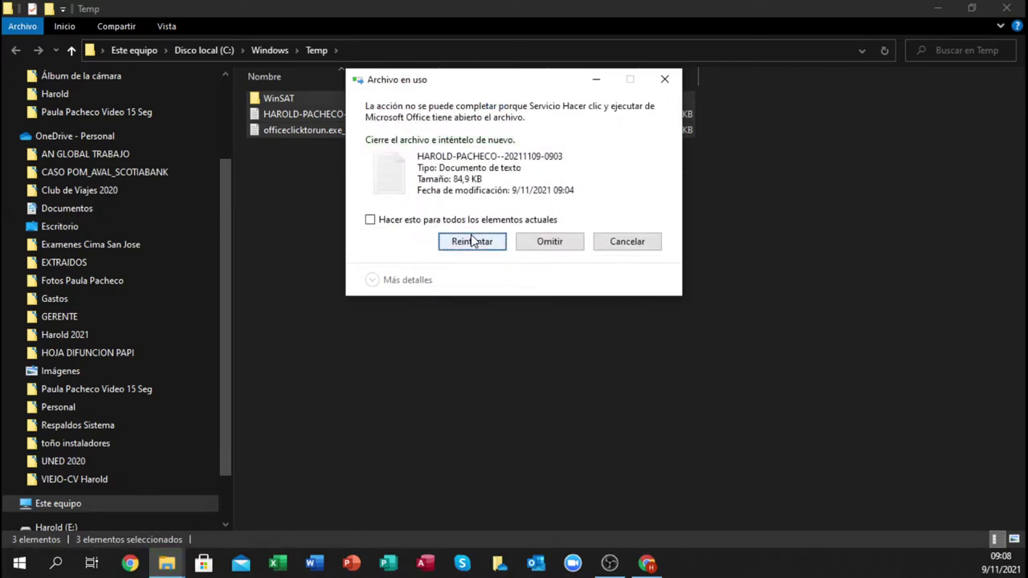
click(422, 225)
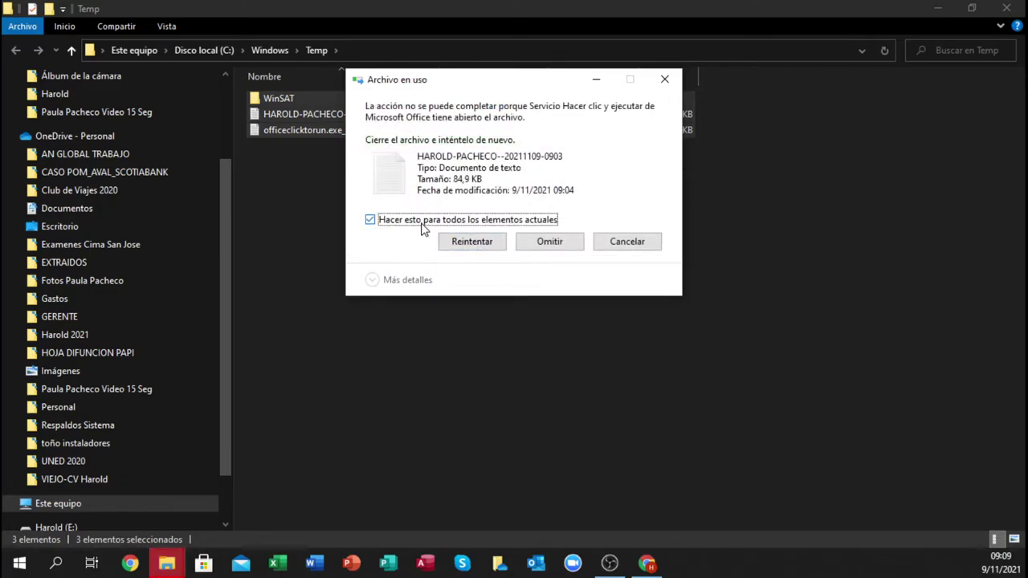
click(550, 241)
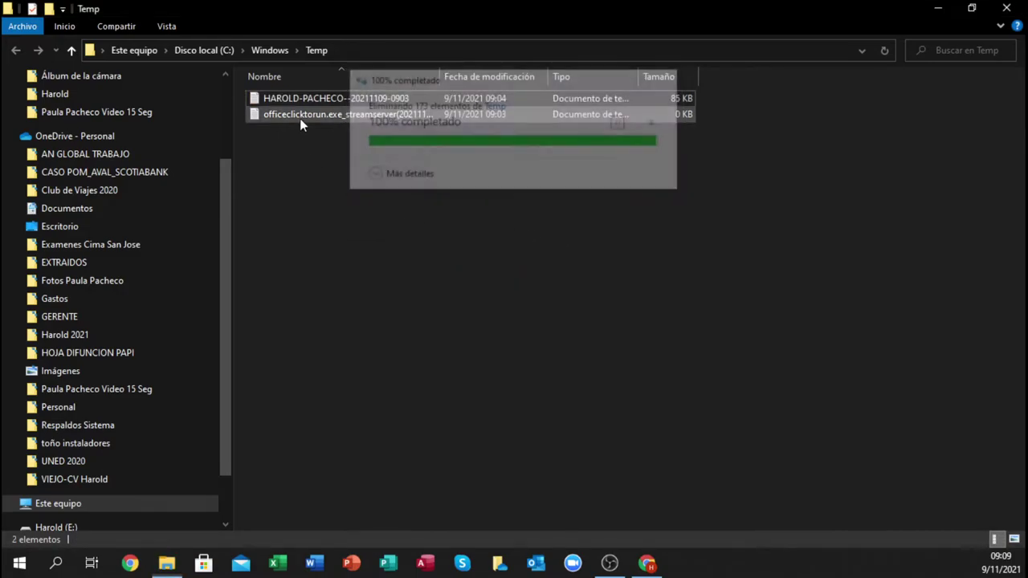
click(303, 99)
click(327, 118)
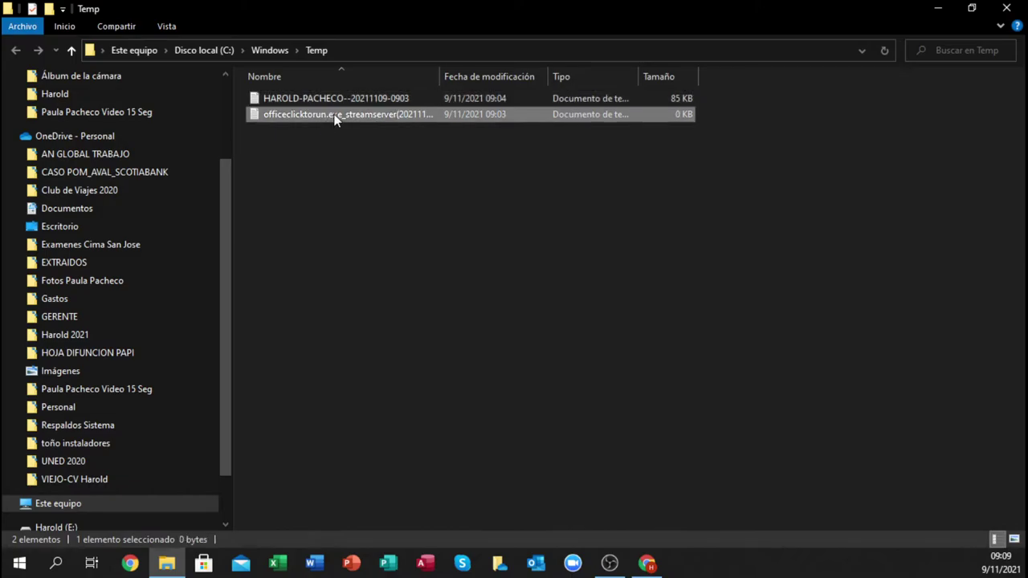
Close the Windows Temp folder and open the Prefetch folder with the Run command prefetch, granting permanent access.
click(1014, 8)
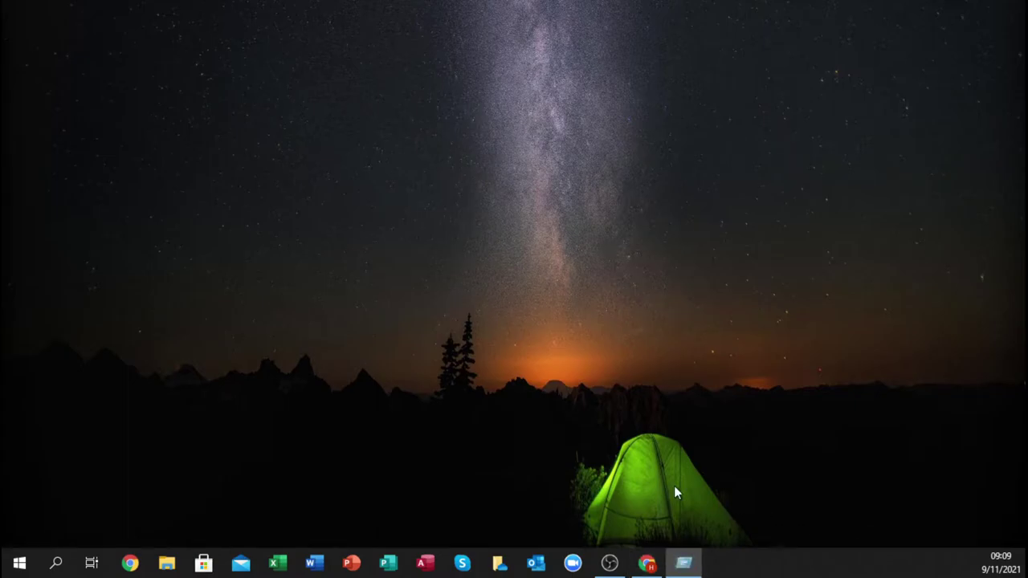
drag(412, 205, 454, 130)
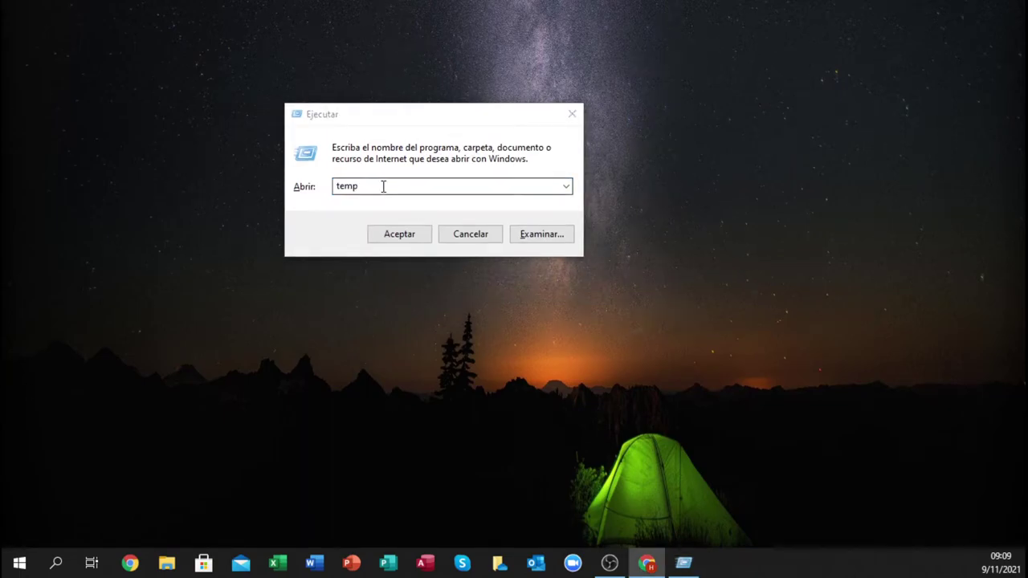
key(alt+Tab)
text(prefetch)
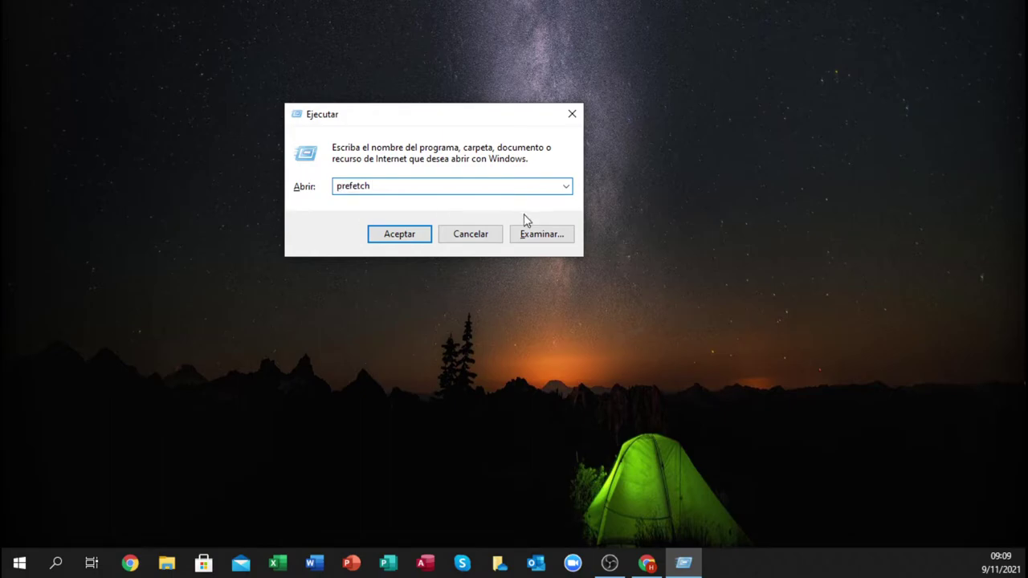
click(404, 238)
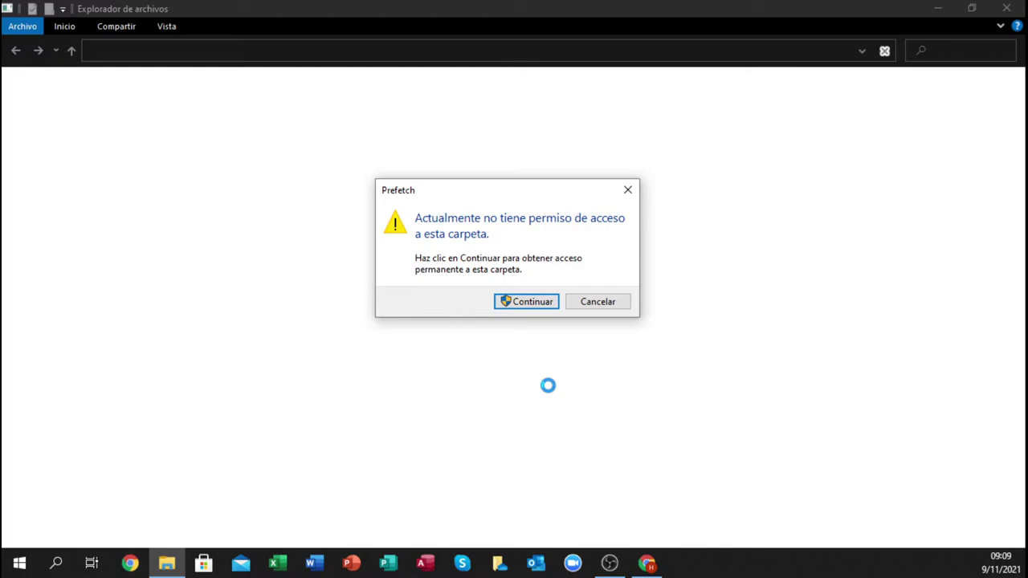
click(538, 301)
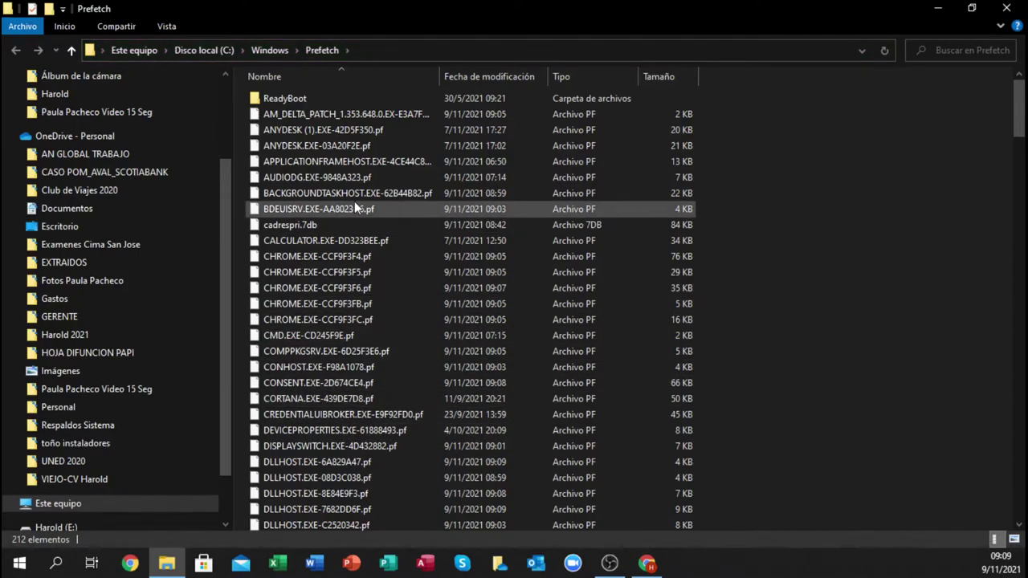
Permanently delete all items in C:\Windows\Prefetch, skipping all current items that are in use.
scroll(354, 205, down, 3)
scroll(364, 221, up, 3)
click(299, 96)
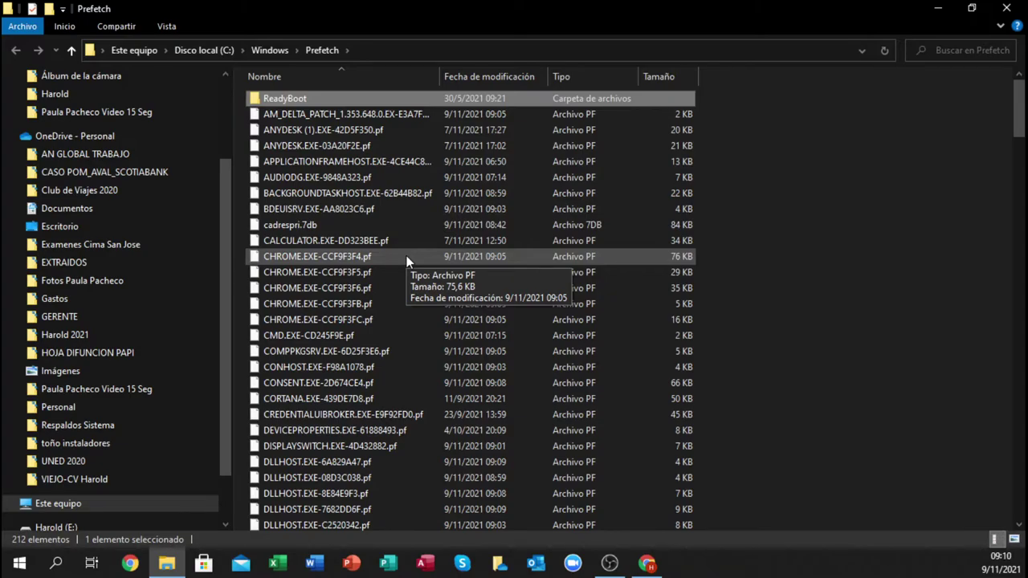
key(ctrl+a)
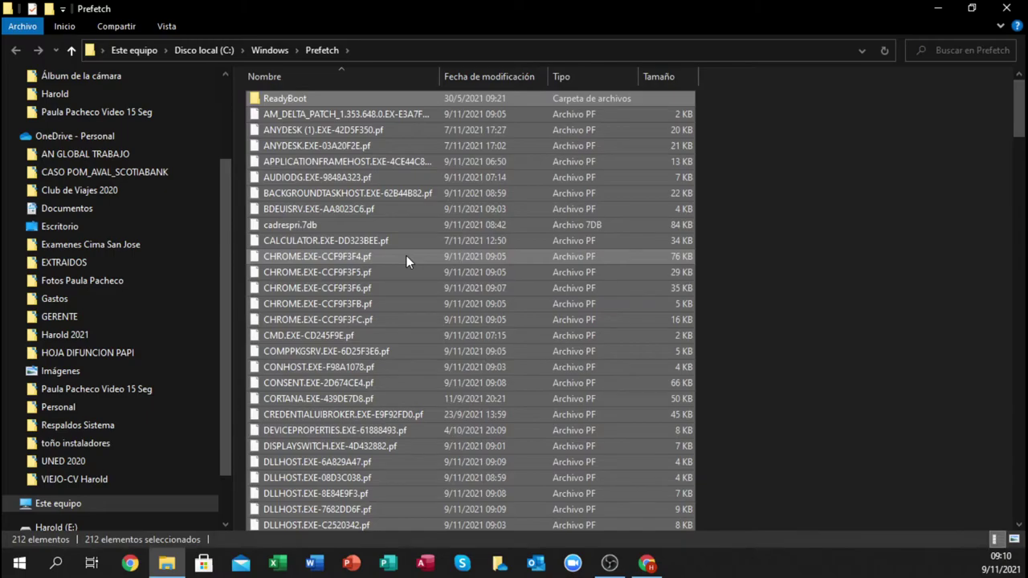
key(shift+Delete)
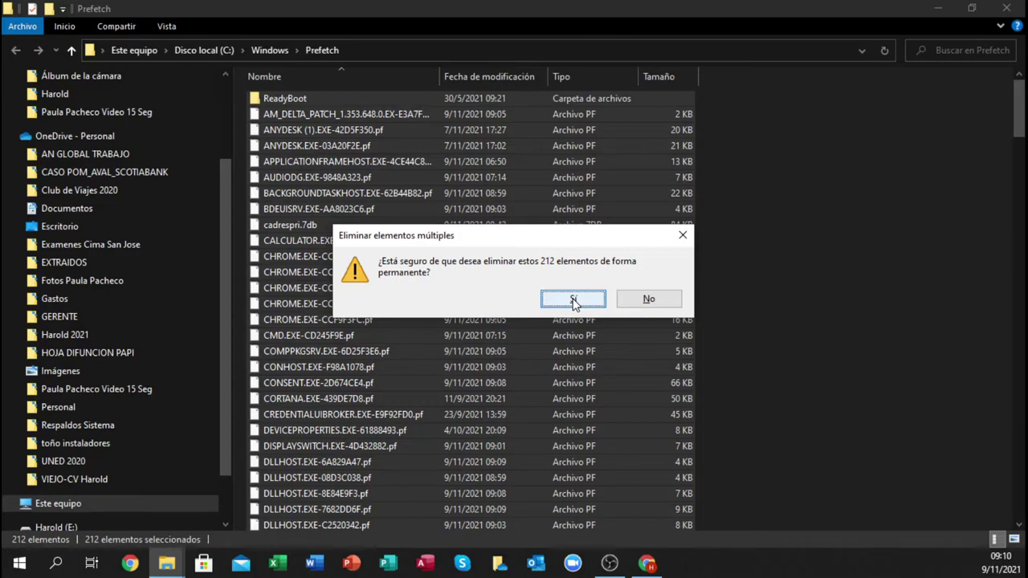
click(574, 300)
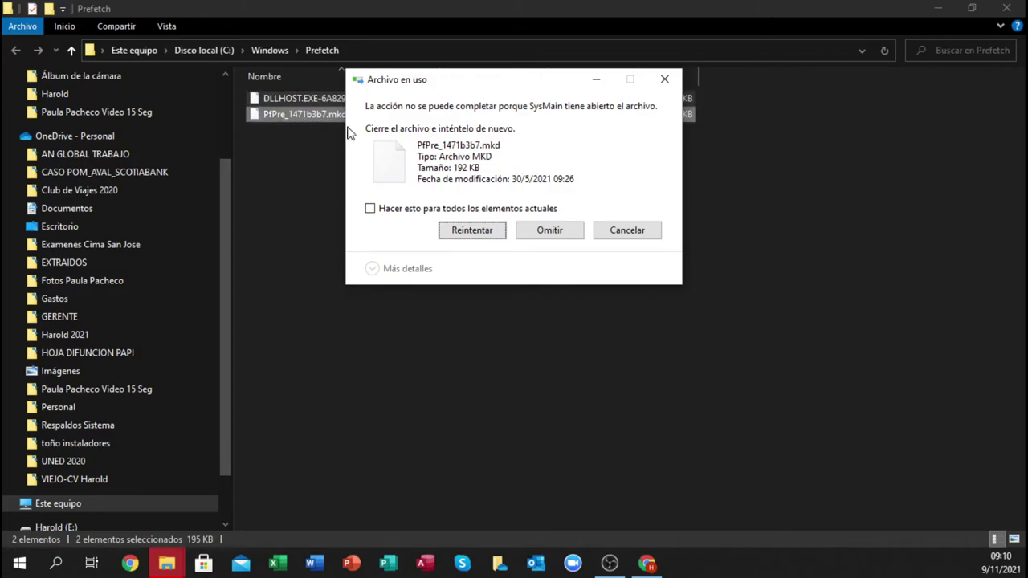
click(370, 210)
click(565, 234)
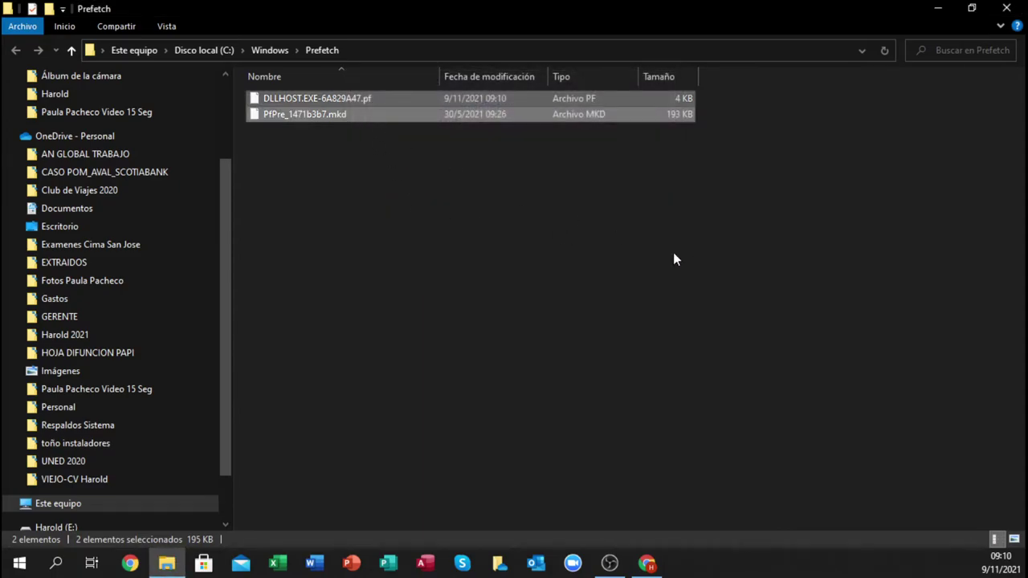
Try to permanently delete the two remaining Prefetch files, skipping all current items still in use.
key(shift+Delete)
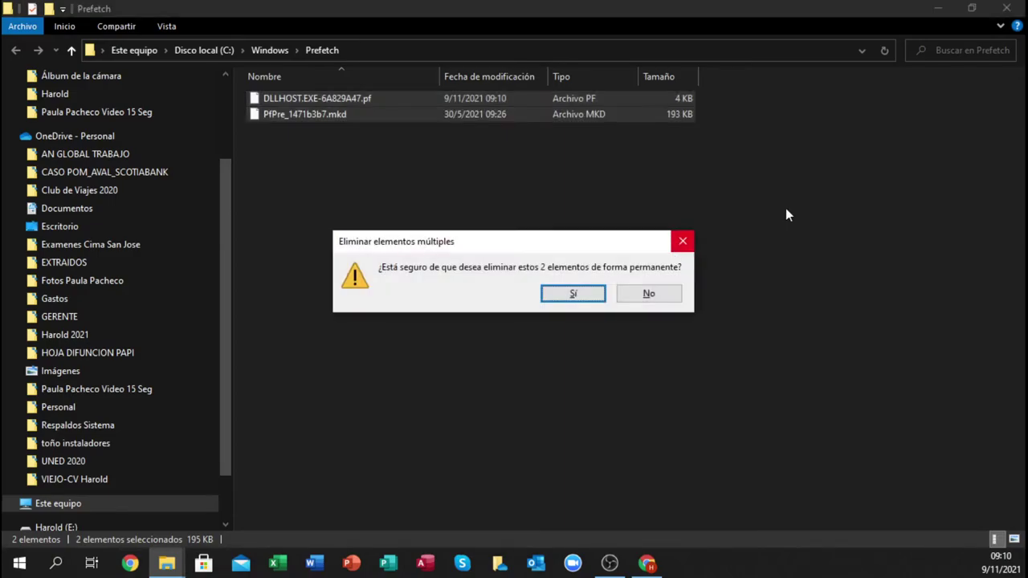
click(565, 298)
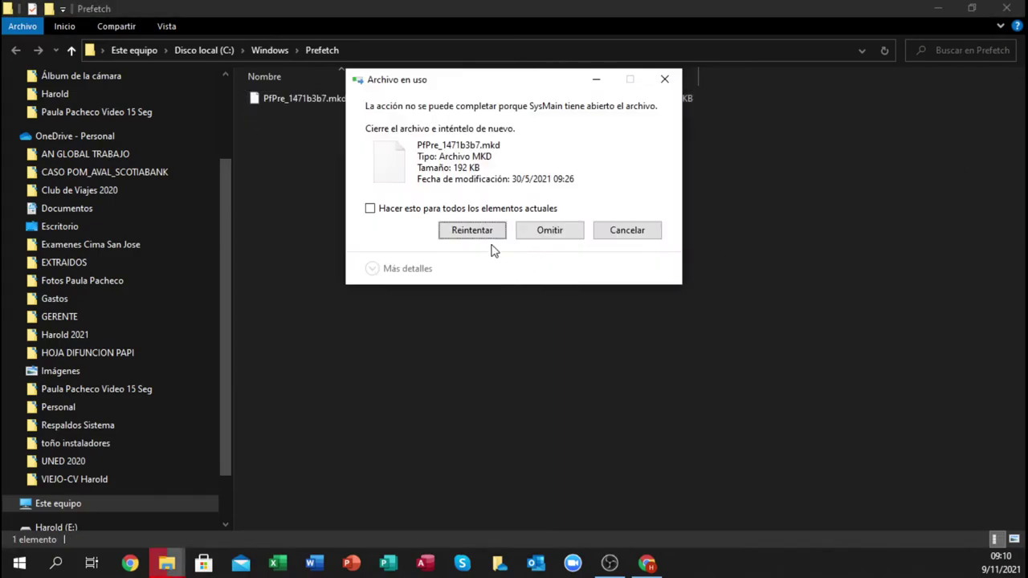
click(408, 211)
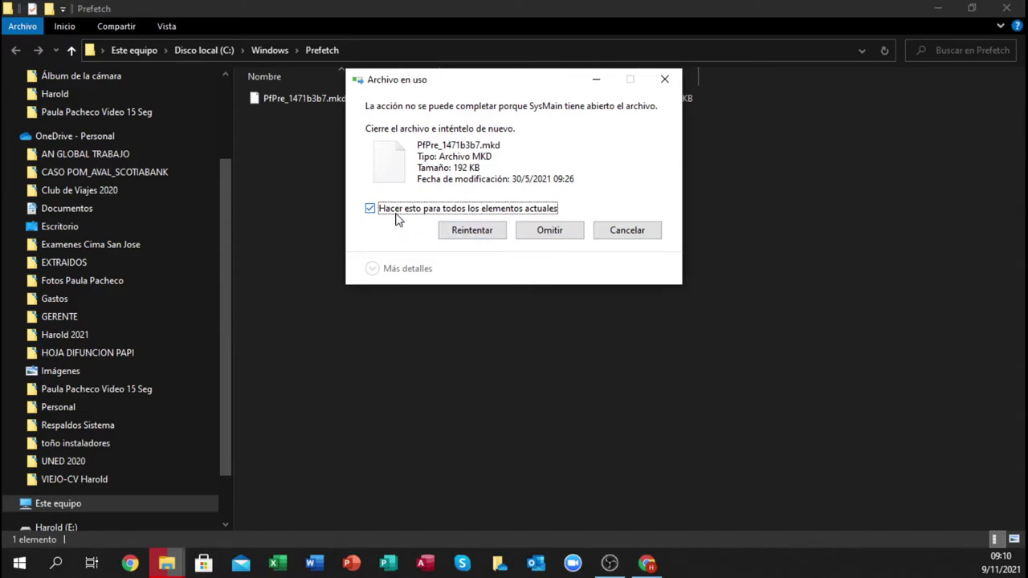
click(549, 231)
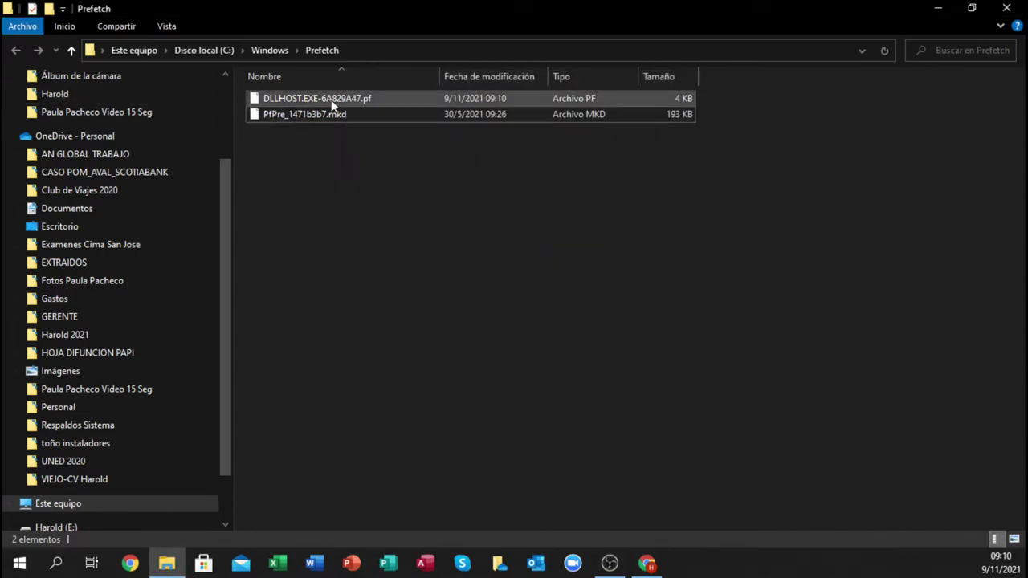
Close the Prefetch folder, open the Event Viewer with the Run command eventvwr and maximize its window.
click(1009, 10)
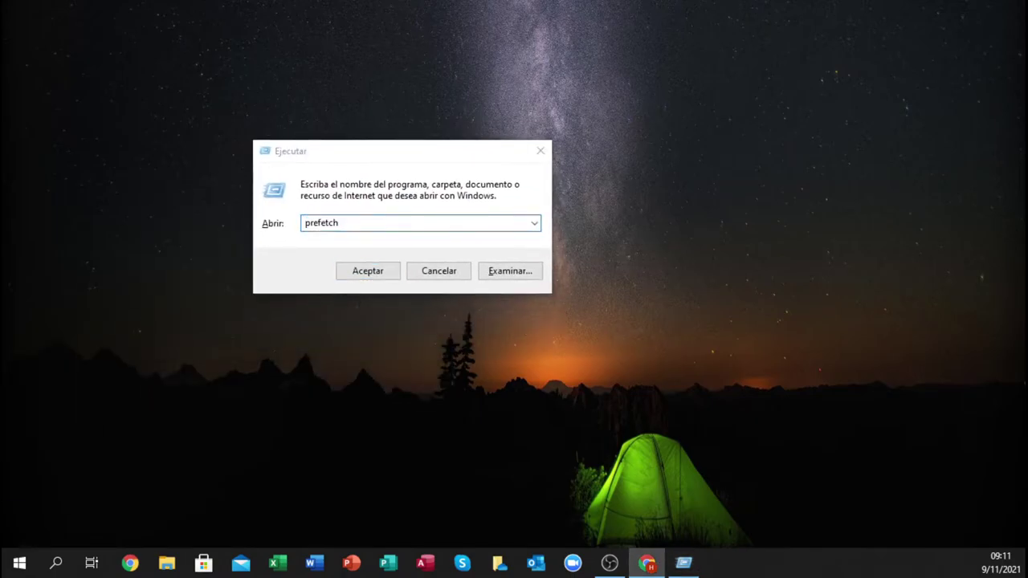
click(388, 223)
drag(383, 222, 106, 223)
text(eventvwr)
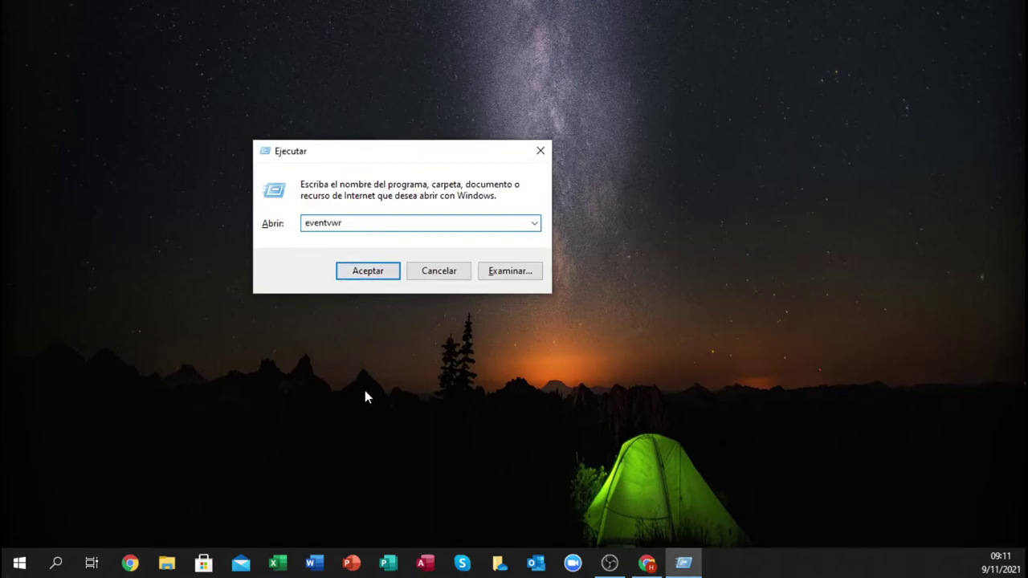
click(372, 271)
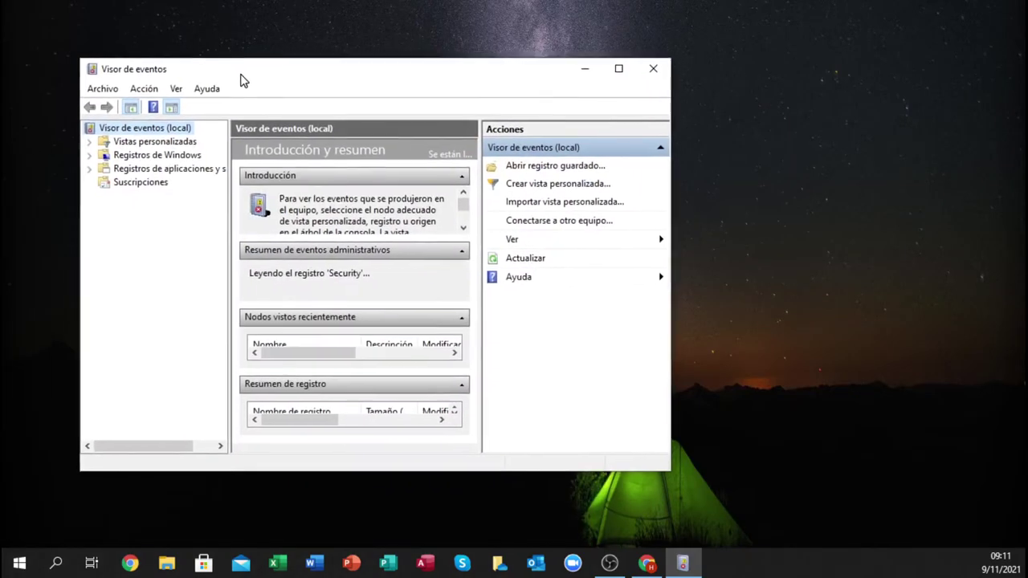
drag(241, 80, 305, 51)
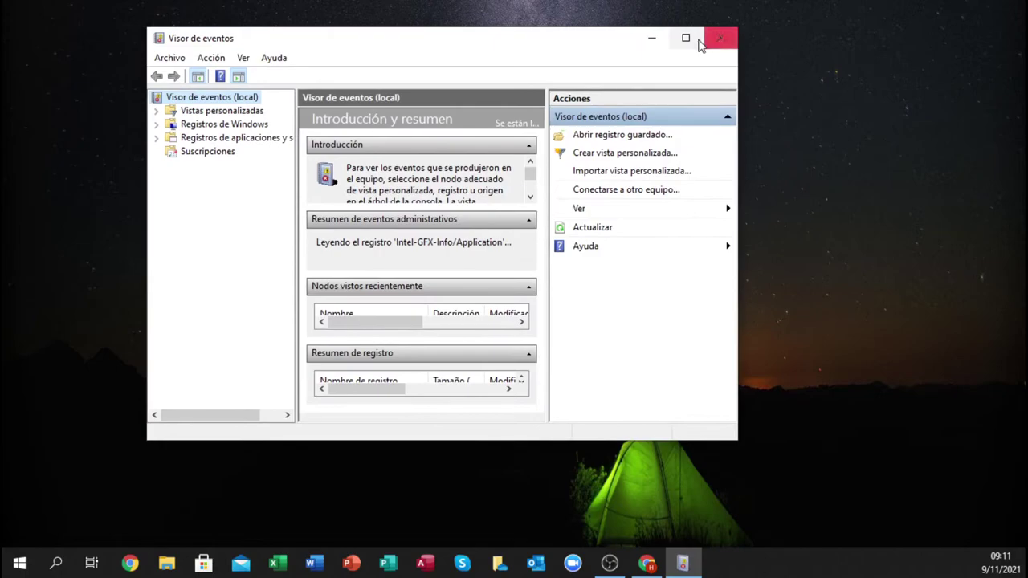
click(696, 41)
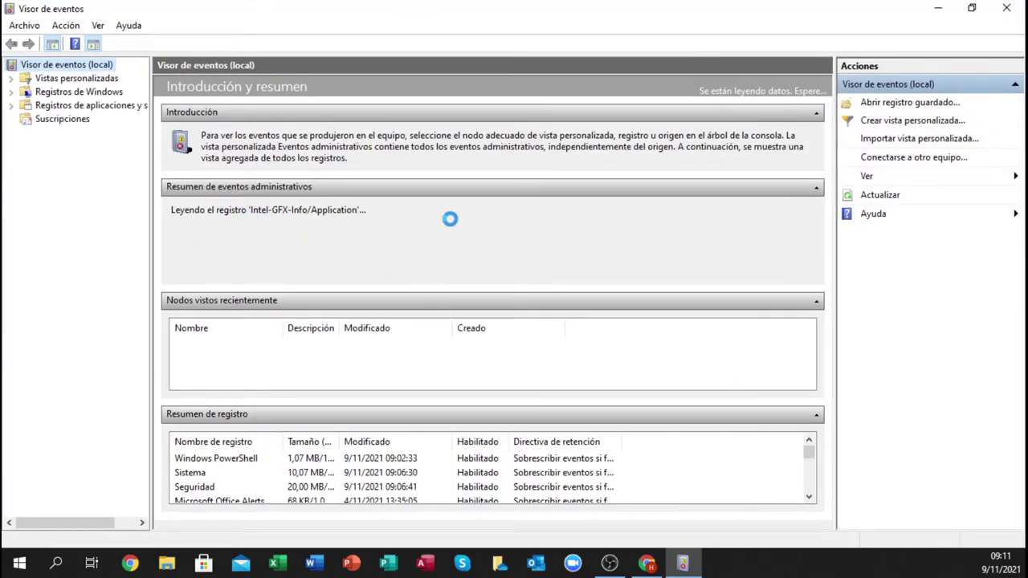
Expand Registros de Windows, look through the Aplicación log's events and clear that log without saving its contents.
click(11, 91)
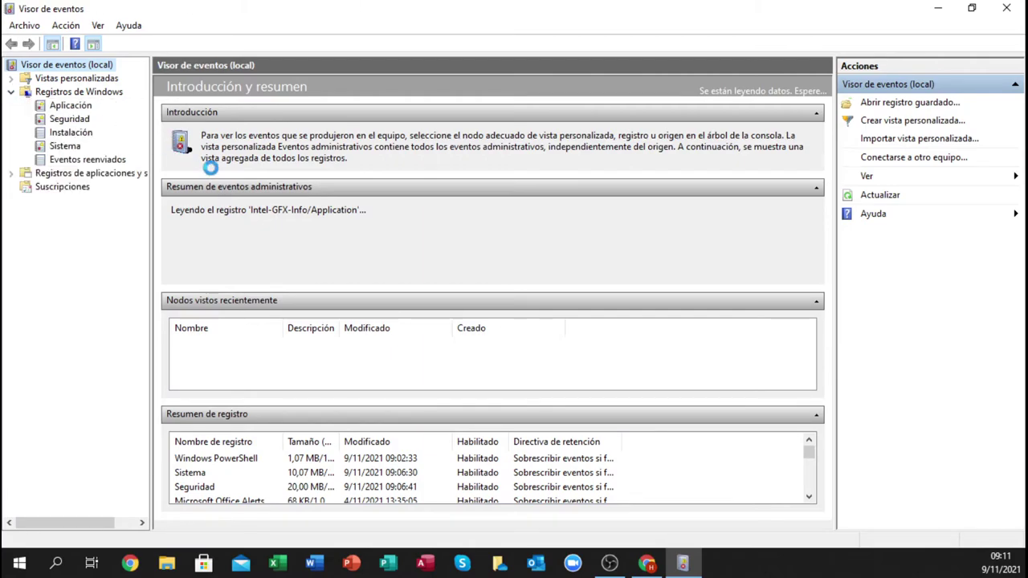
click(71, 106)
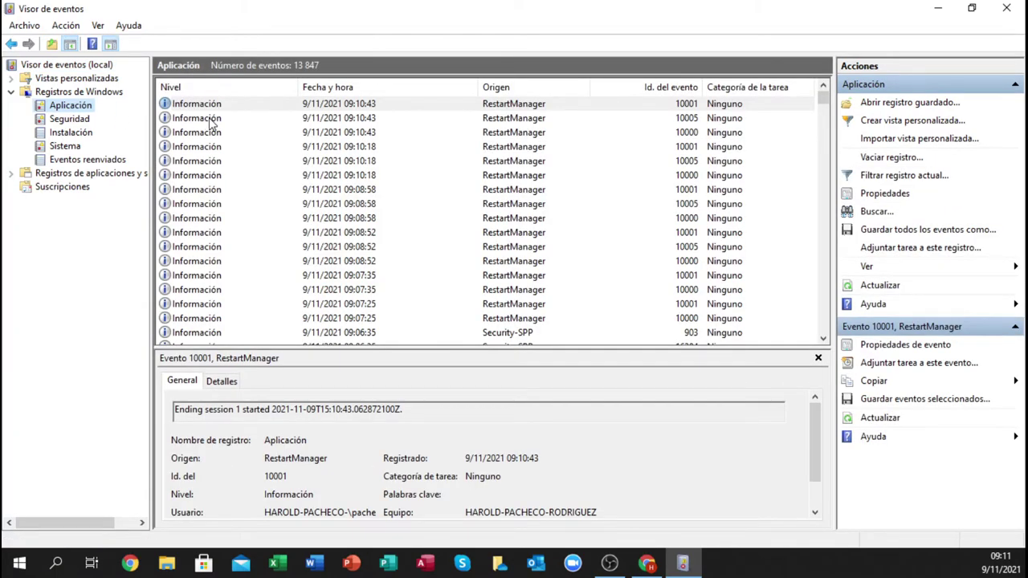
scroll(308, 182, down, 2)
scroll(440, 183, down, 20)
scroll(447, 183, down, 20)
scroll(447, 183, down, 20)
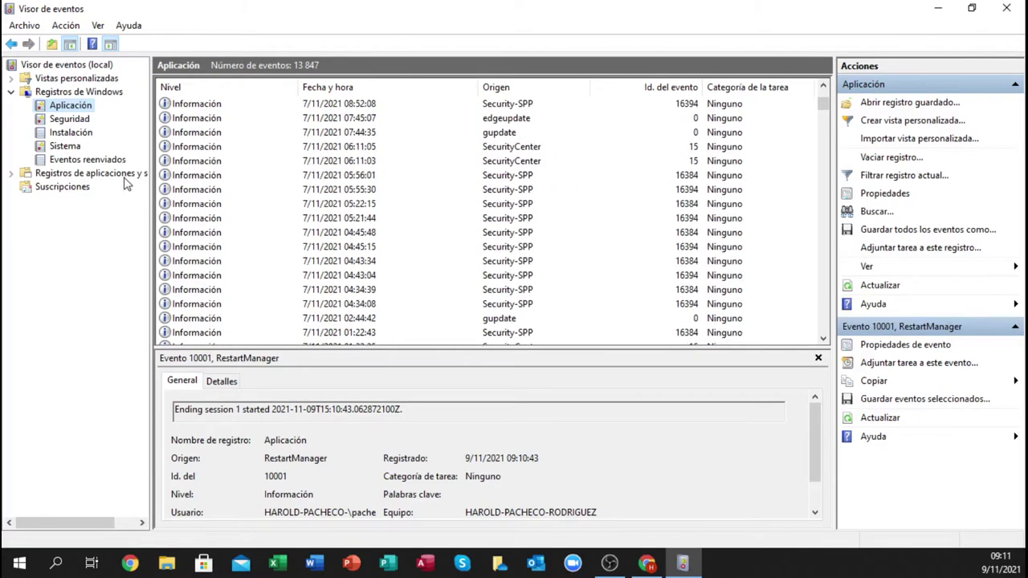
right_click(64, 104)
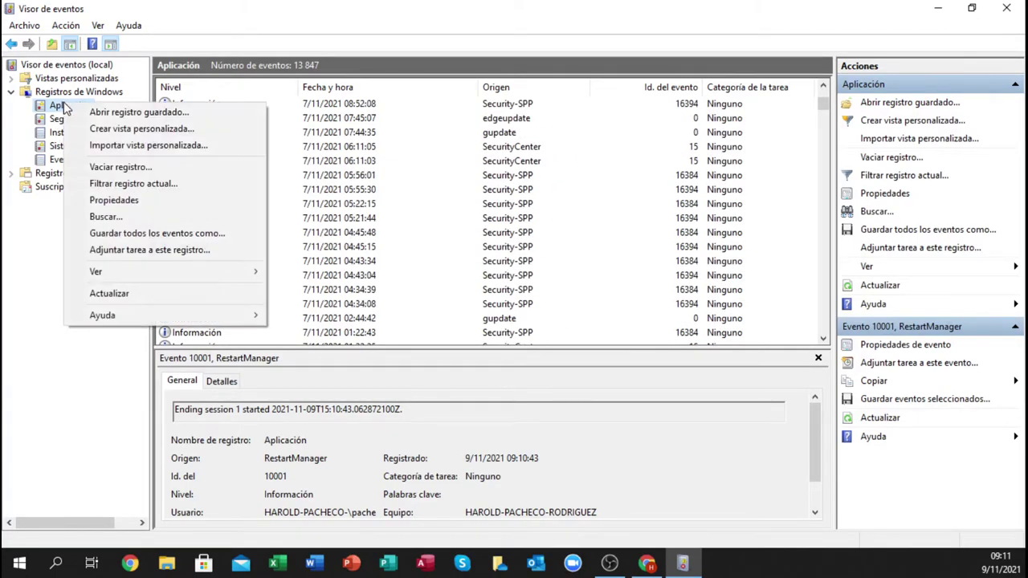
click(139, 169)
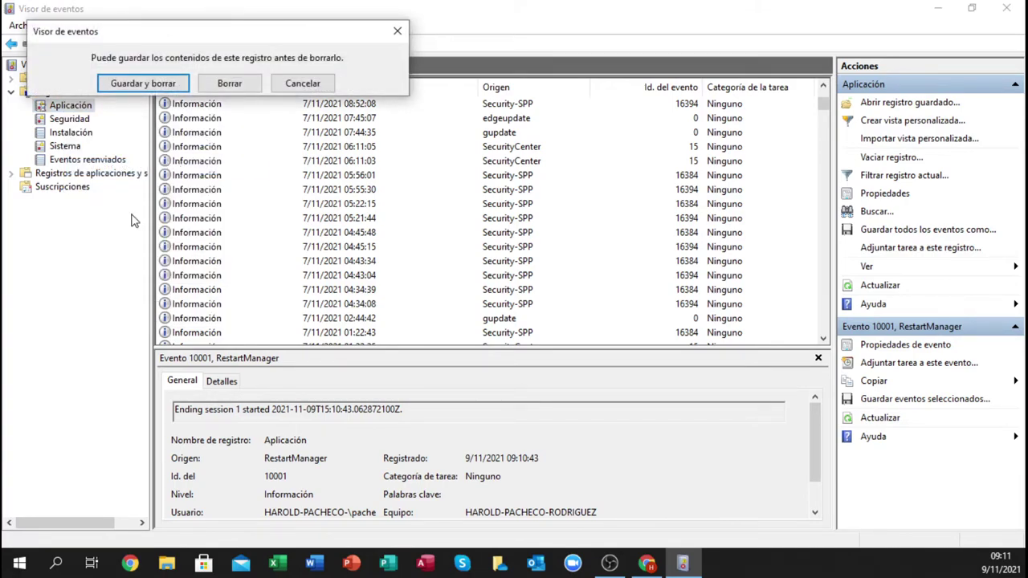
click(228, 90)
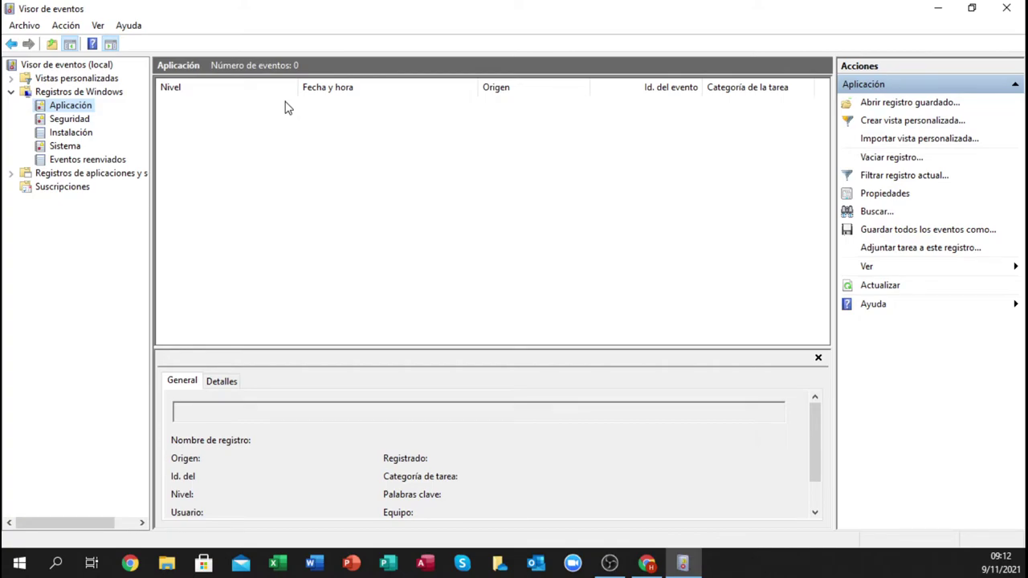
Clear the Seguridad log under Registros de Windows without saving its contents.
click(71, 119)
right_click(77, 123)
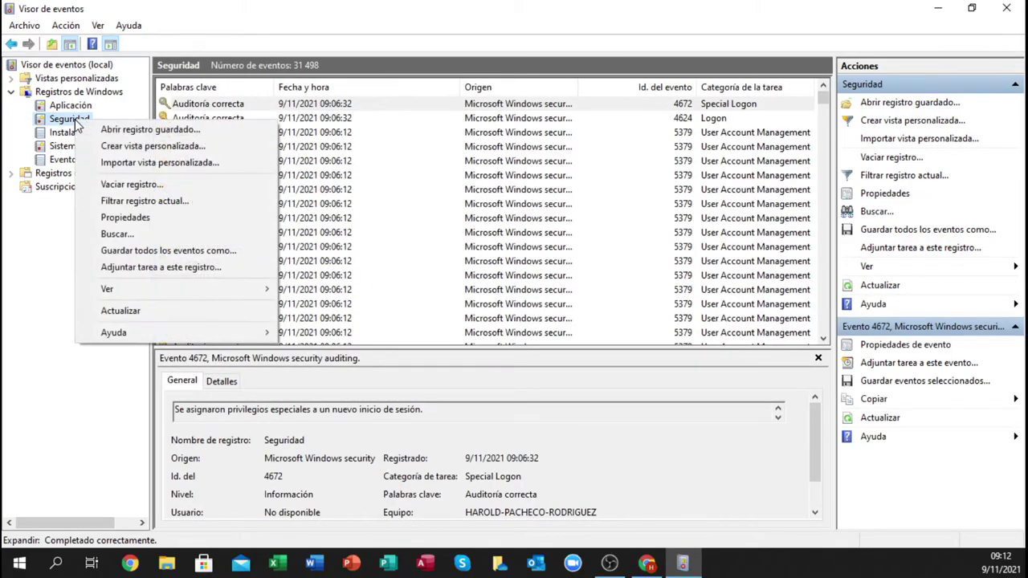
click(133, 185)
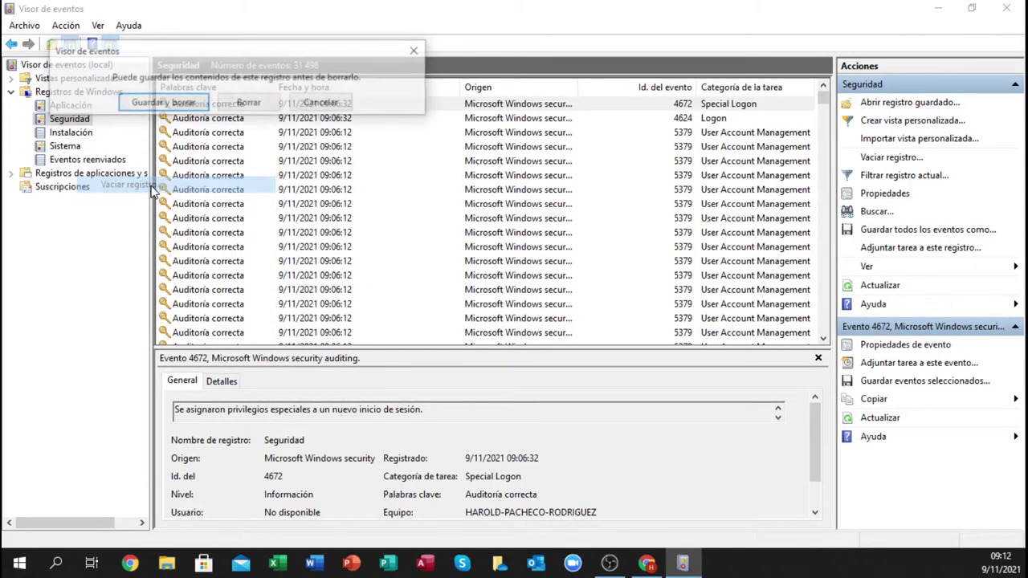
click(250, 103)
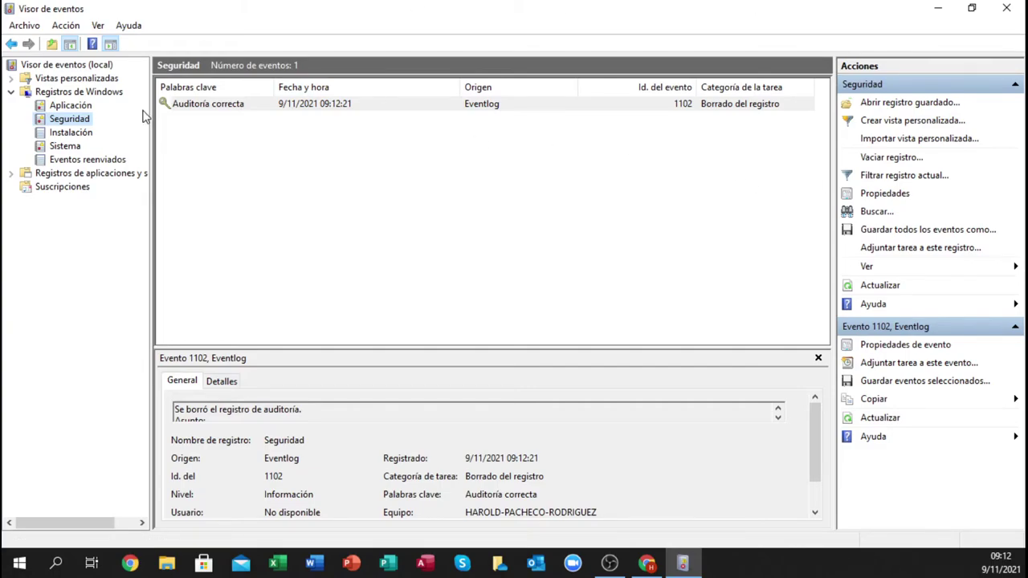
Clear the Instalación log under Registros de Windows without saving its contents.
click(80, 137)
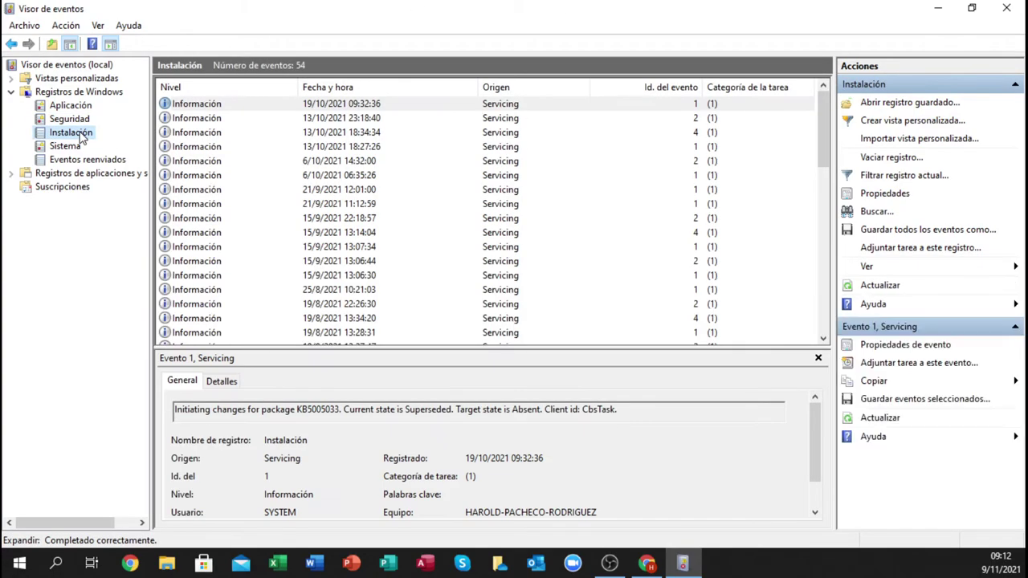
right_click(81, 137)
click(144, 198)
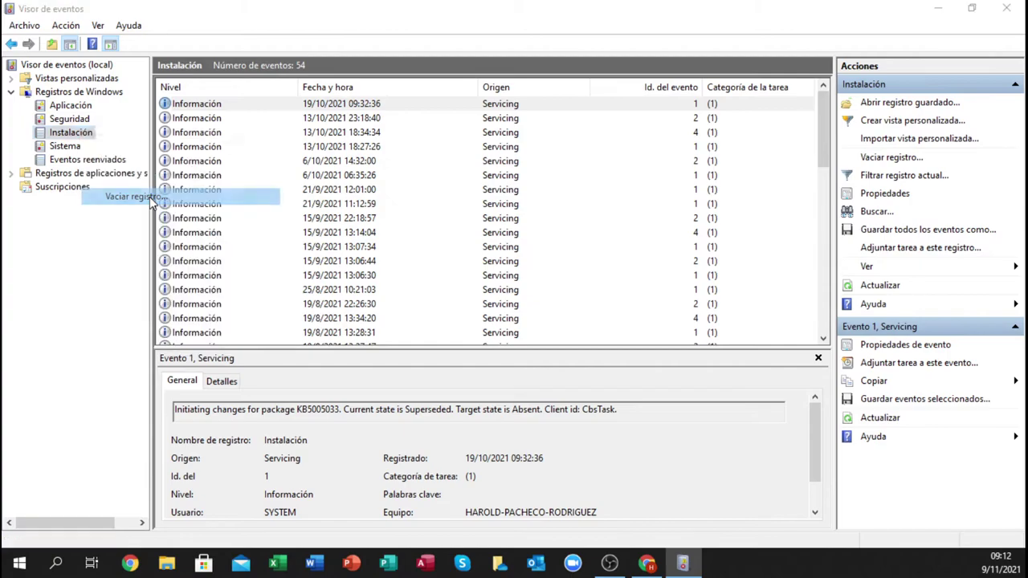
click(271, 127)
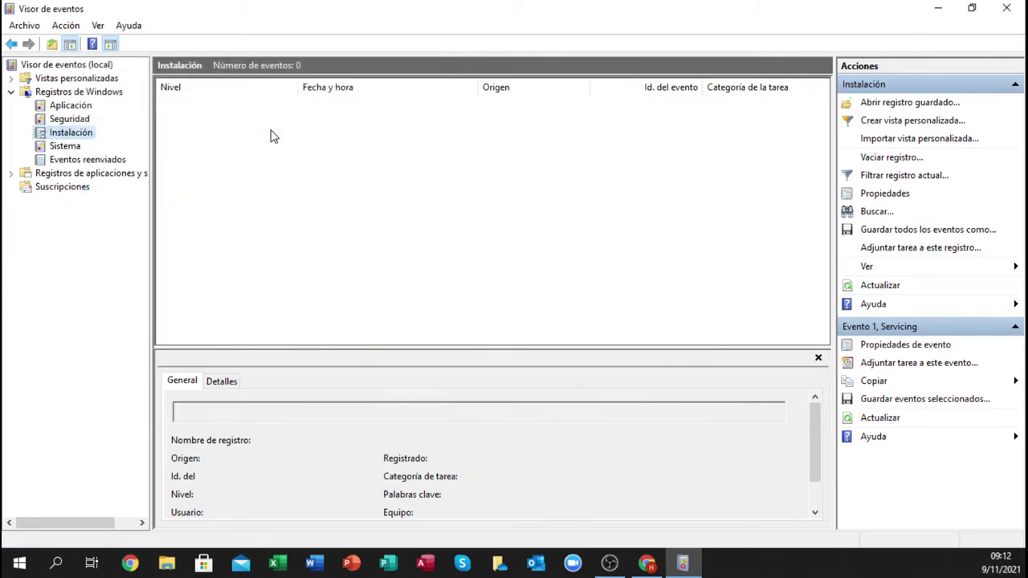
Clear the Sistema log under Registros de Windows without saving its contents.
click(70, 148)
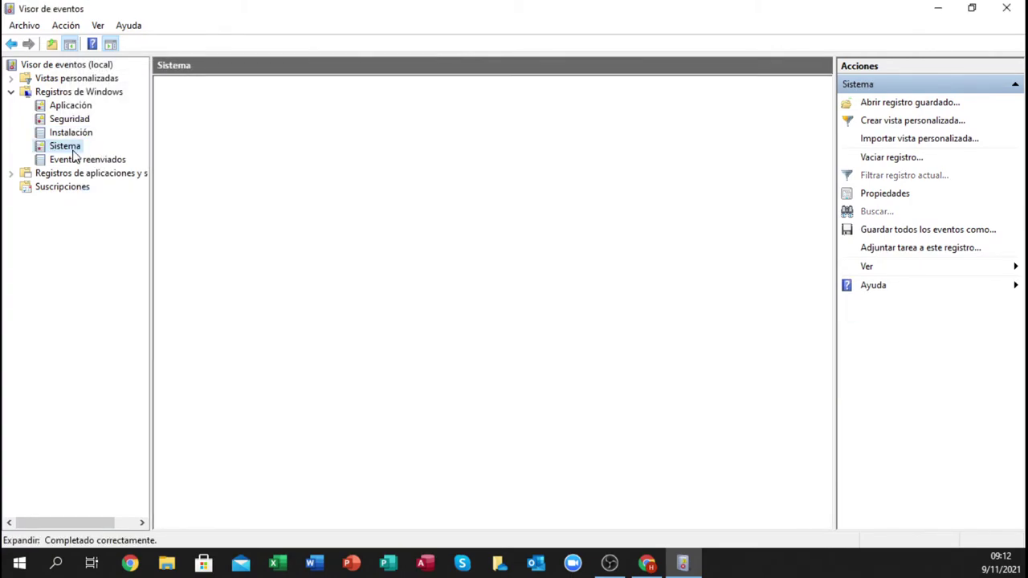
right_click(74, 152)
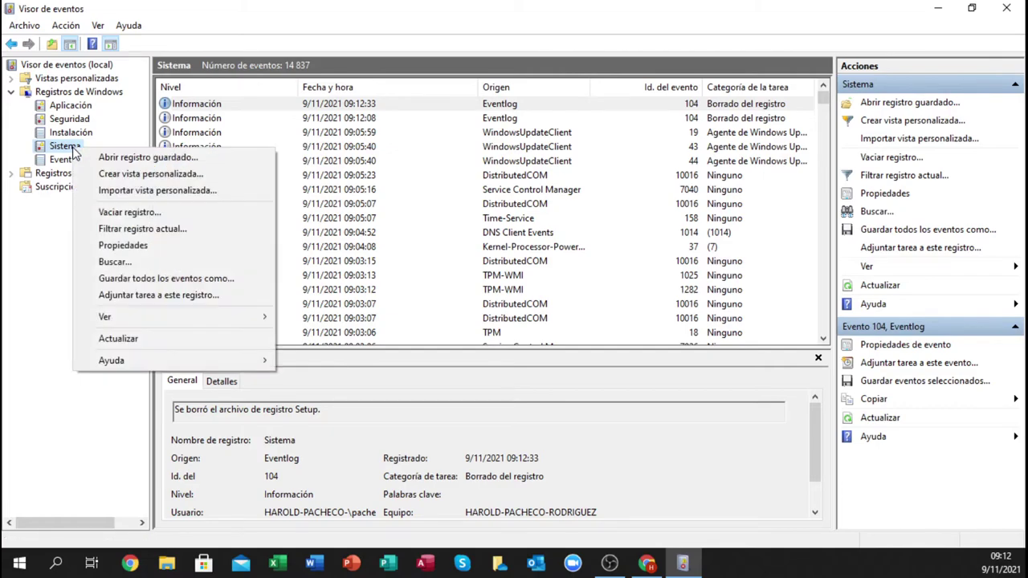
click(142, 212)
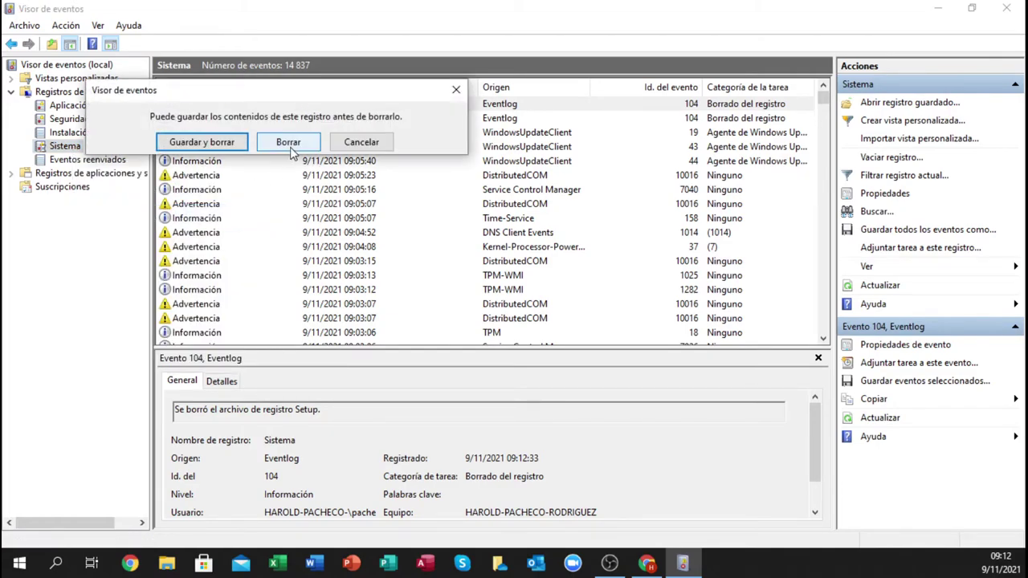
click(289, 145)
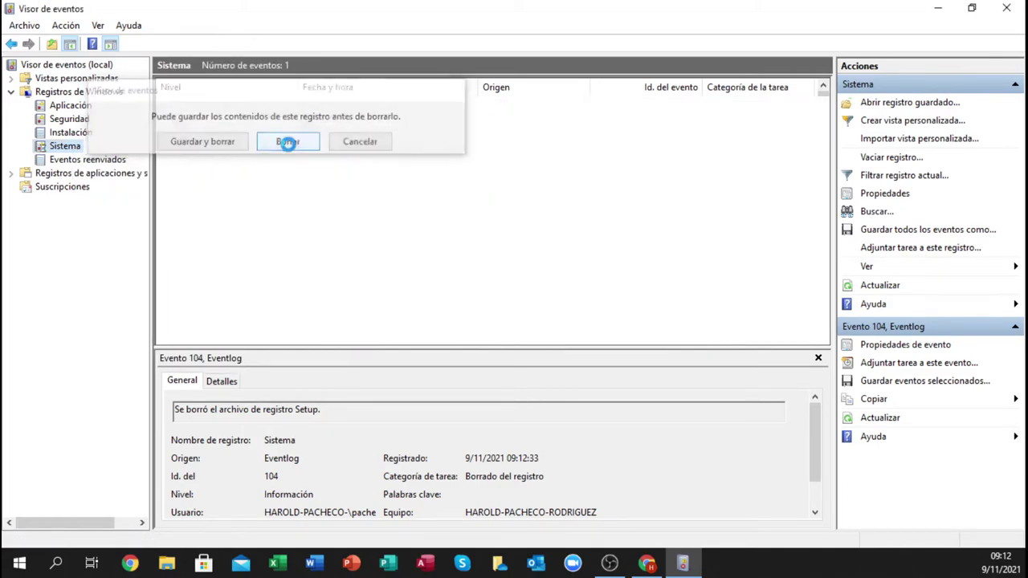
Clear the Eventos reenviados log without saving its contents, collapse Registros de Windows and close the event viewer.
click(94, 160)
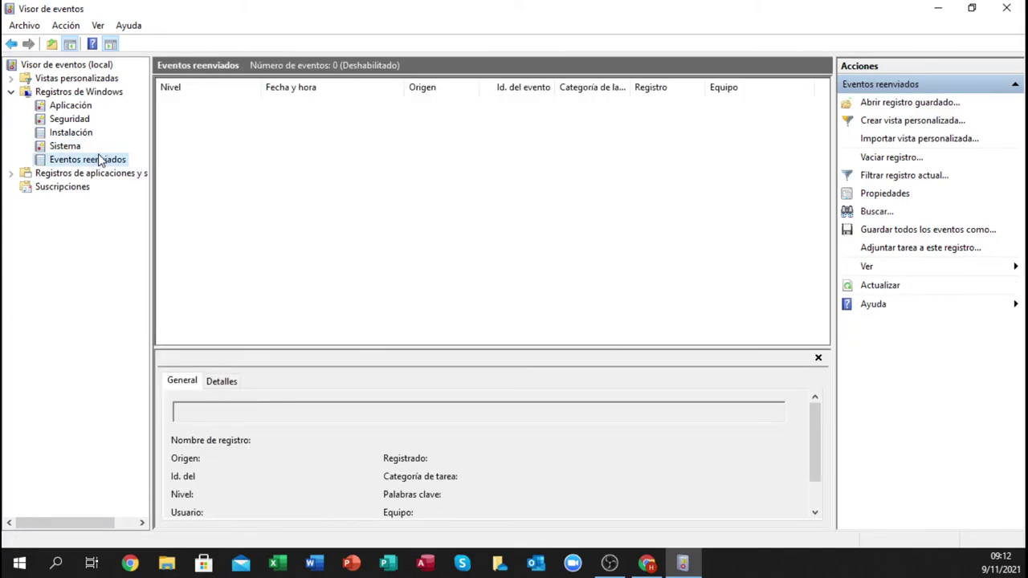
right_click(100, 160)
click(115, 219)
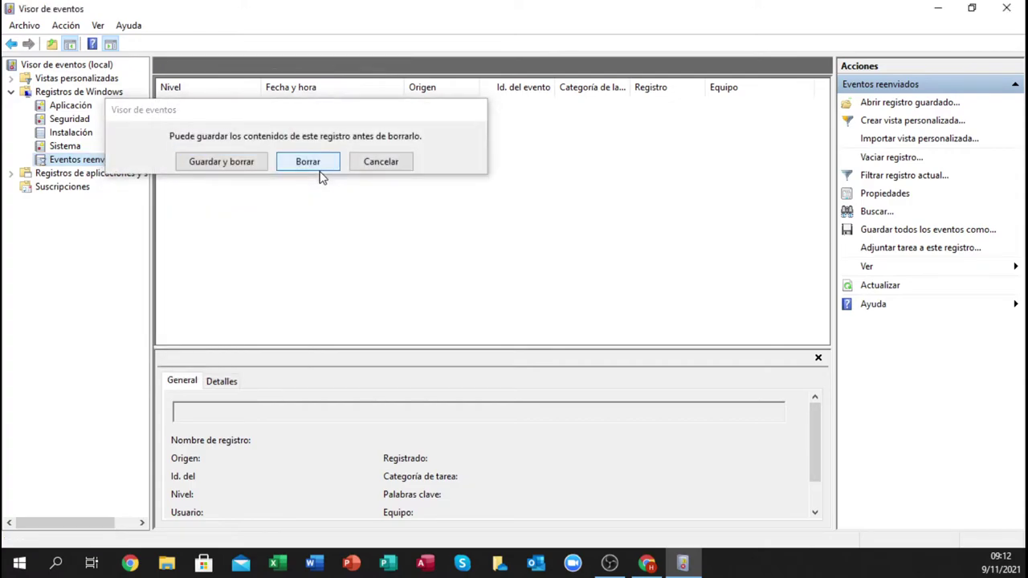
click(319, 175)
click(16, 93)
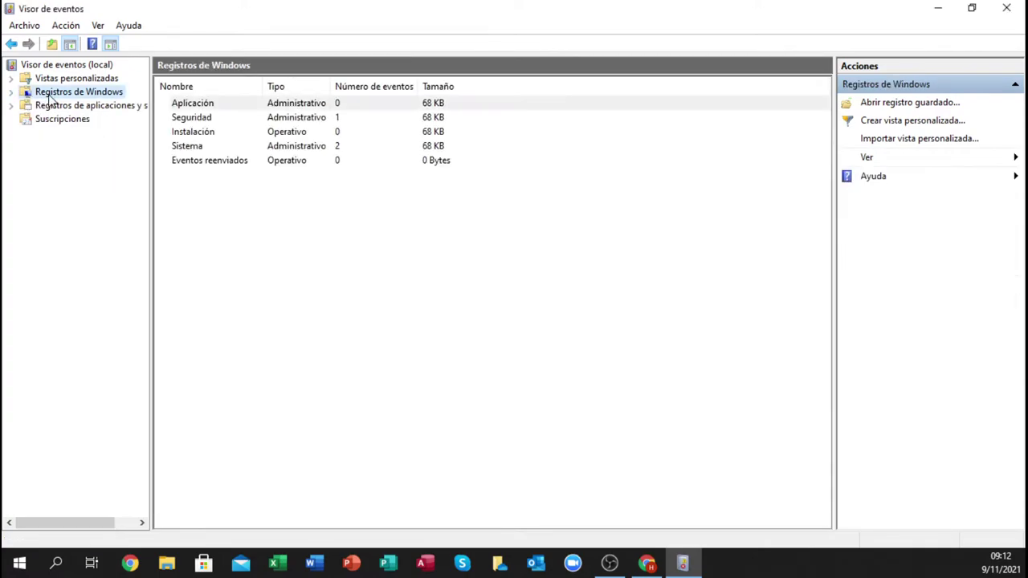
click(1010, 8)
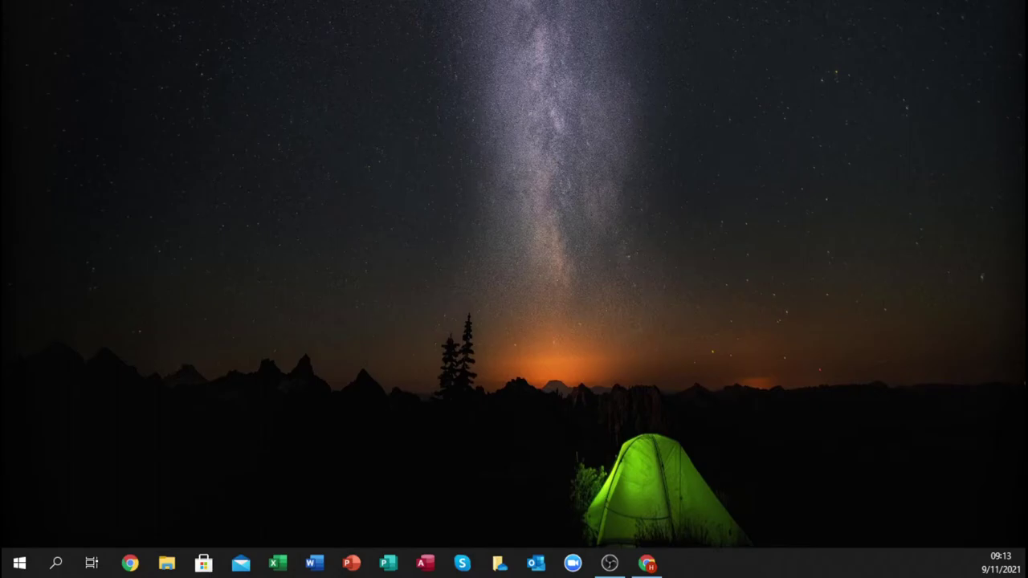
Search Windows for msconfig and open Configuración del sistema.
click(19, 562)
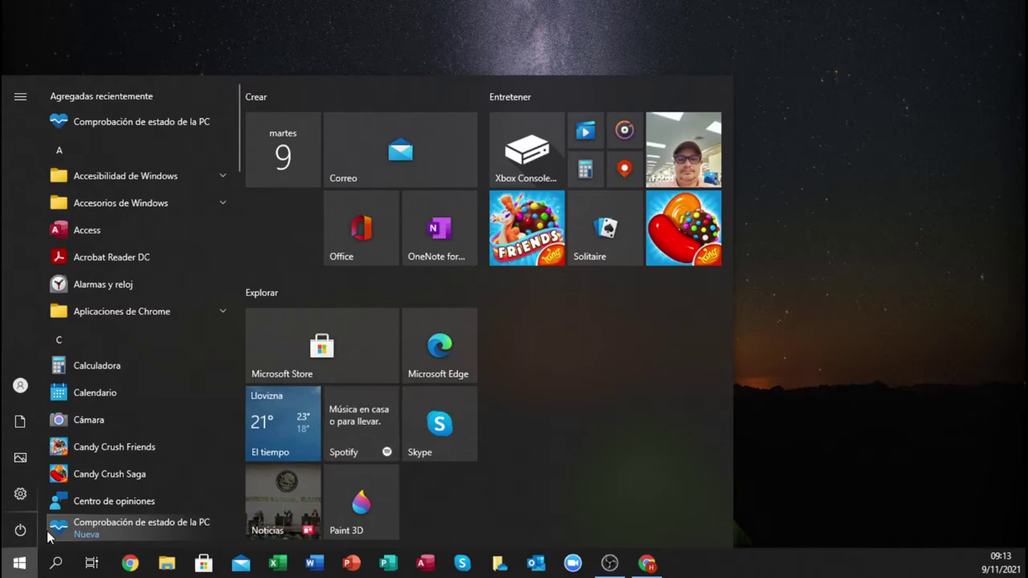
text(mscon)
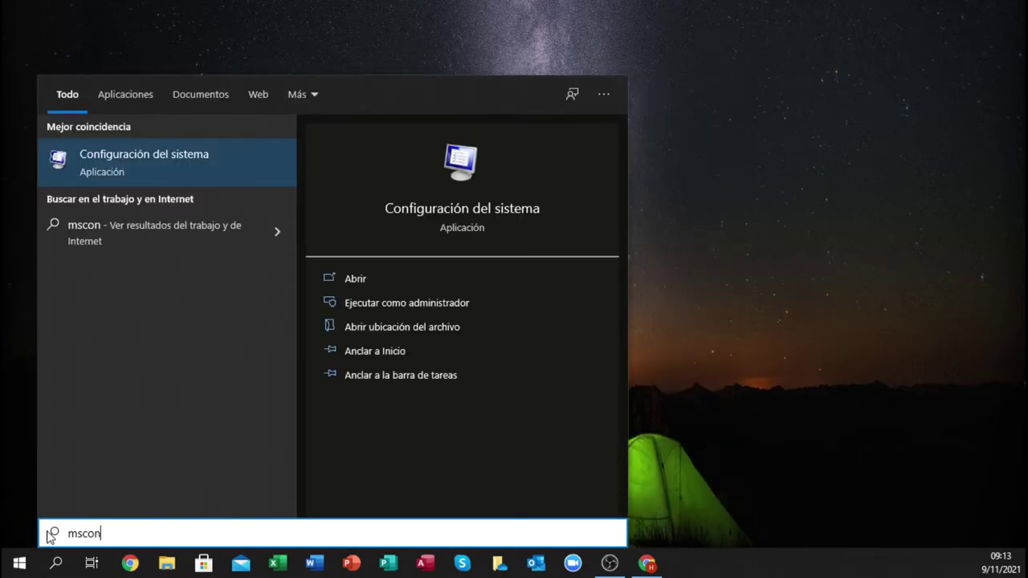
text(fig)
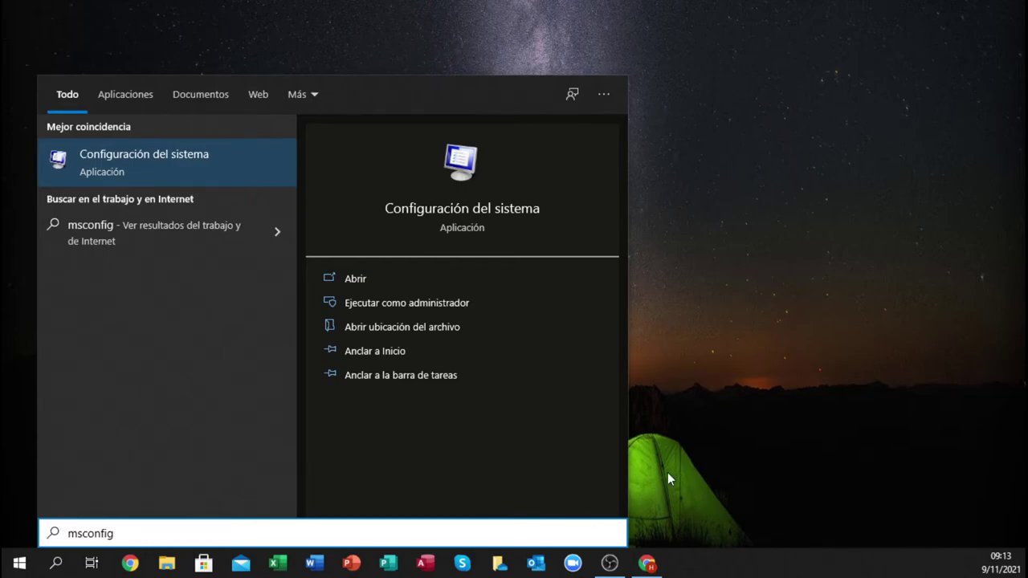
click(183, 160)
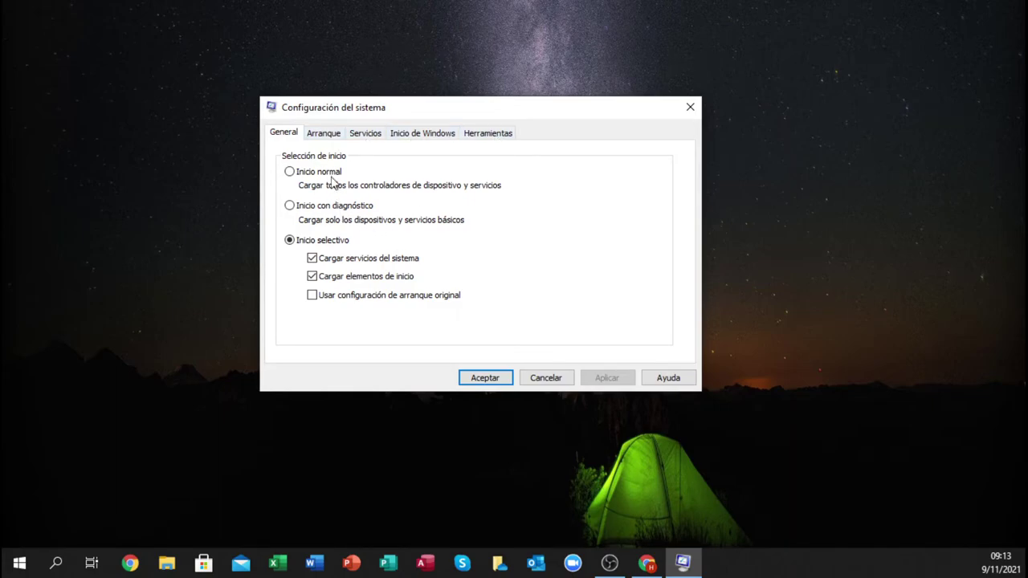
In the advanced boot options for Windows 10, enable Número de procesadores, set it to 8 and accept.
click(328, 139)
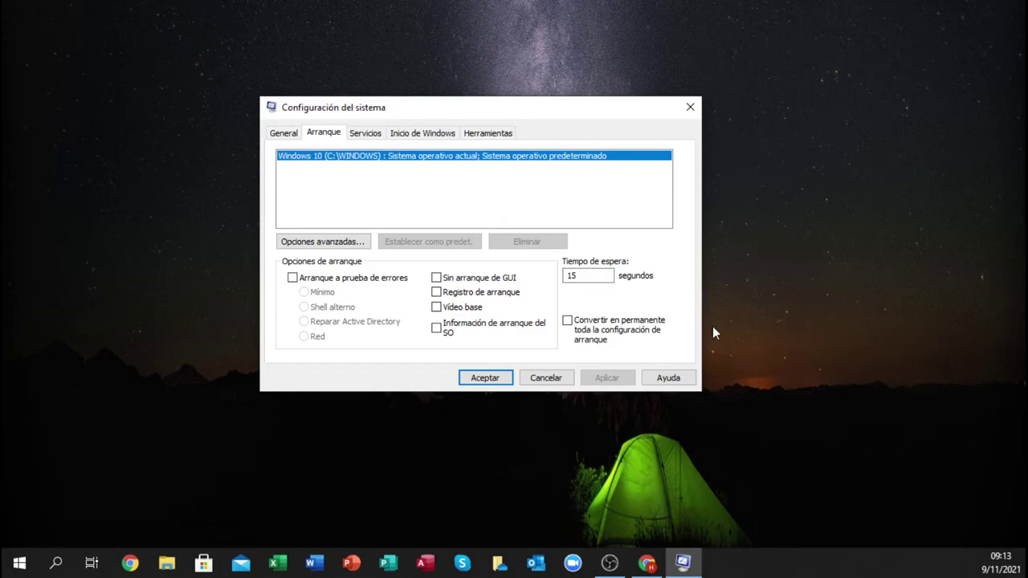
click(329, 247)
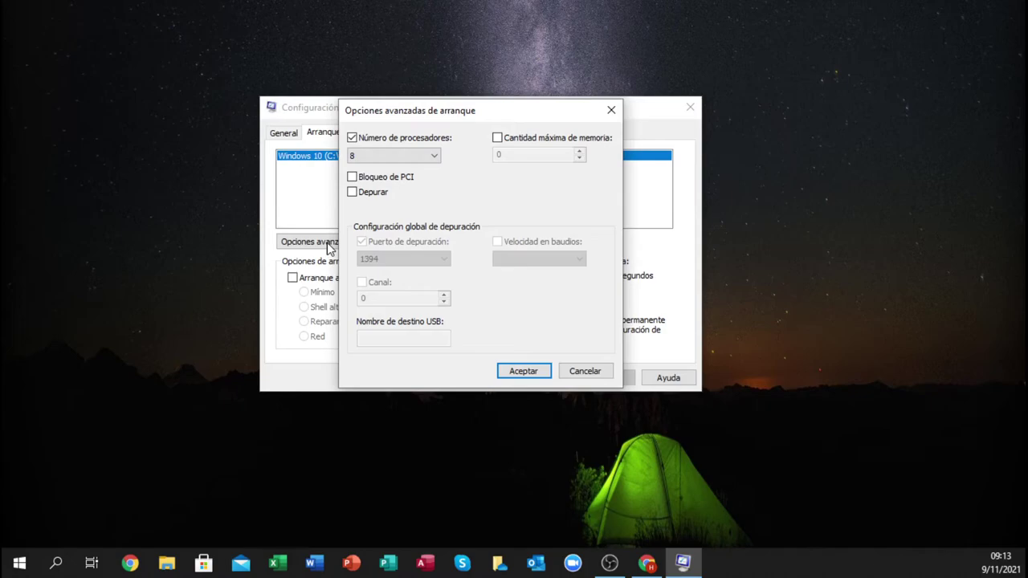
click(422, 159)
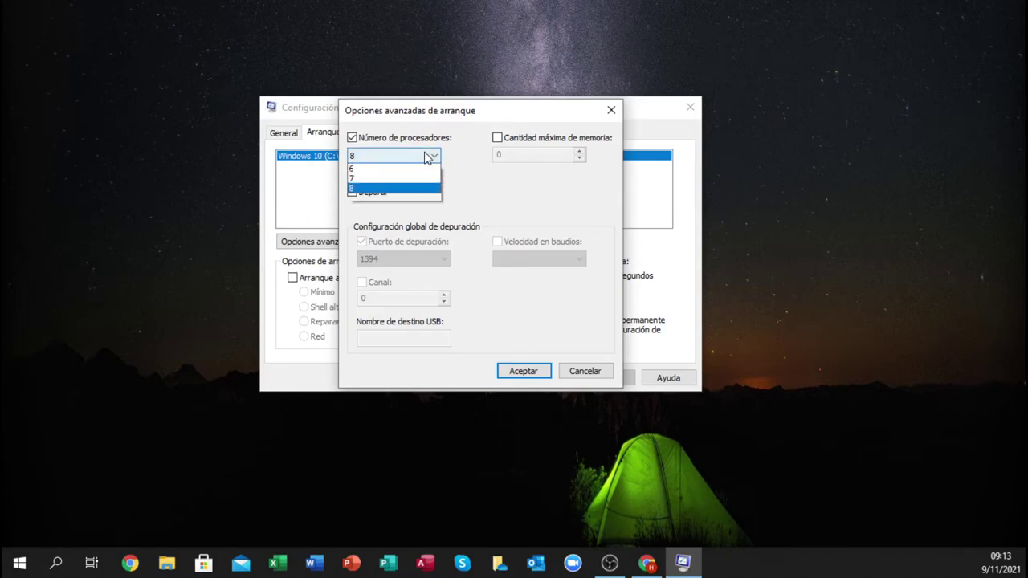
click(390, 167)
click(353, 139)
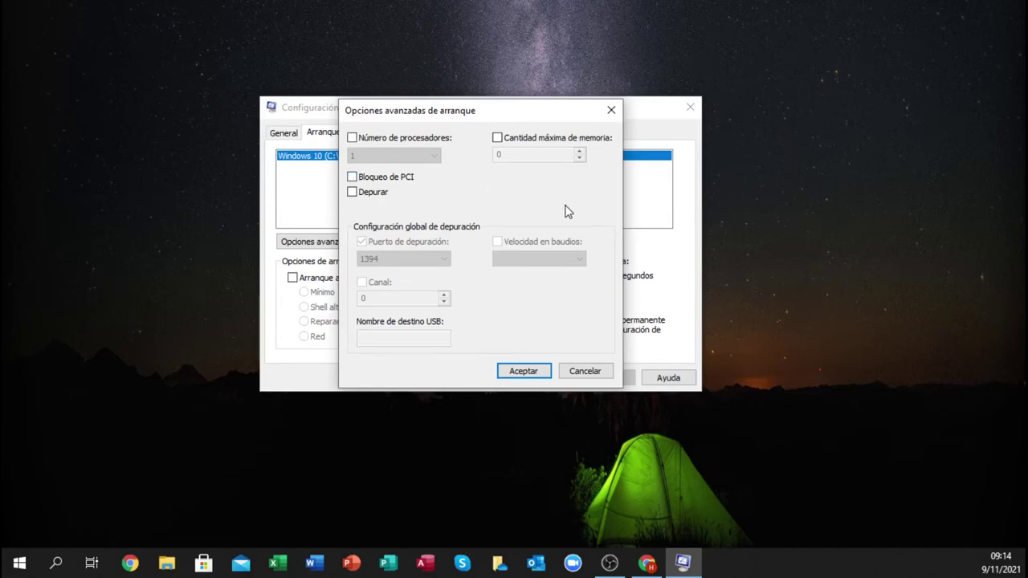
click(352, 138)
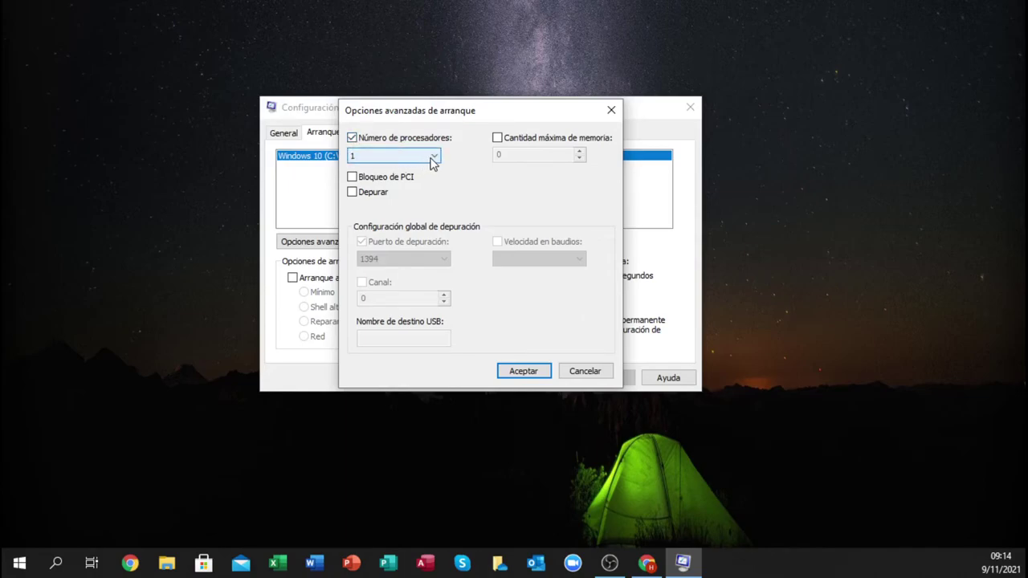
click(433, 155)
click(360, 241)
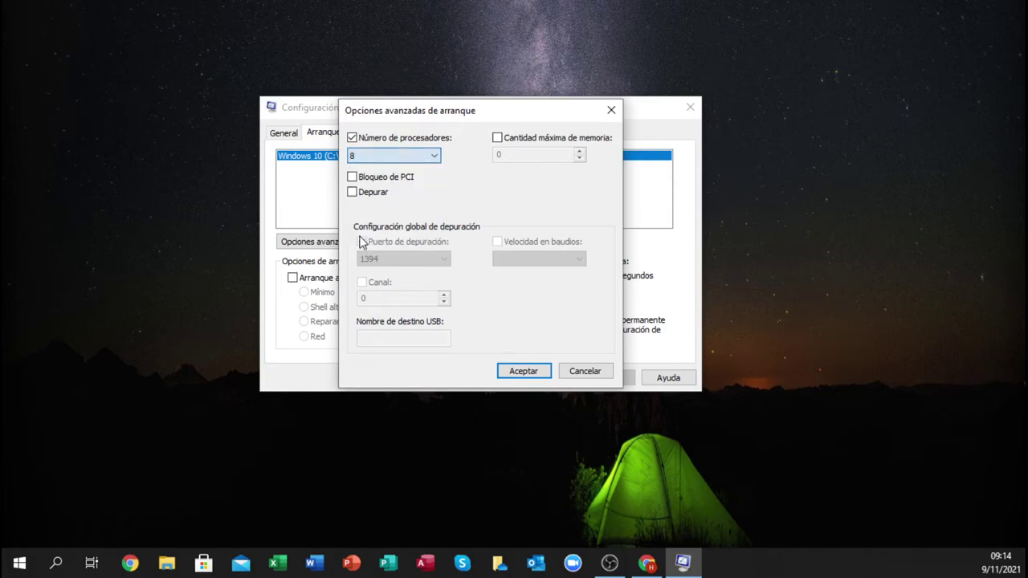
click(358, 138)
click(358, 137)
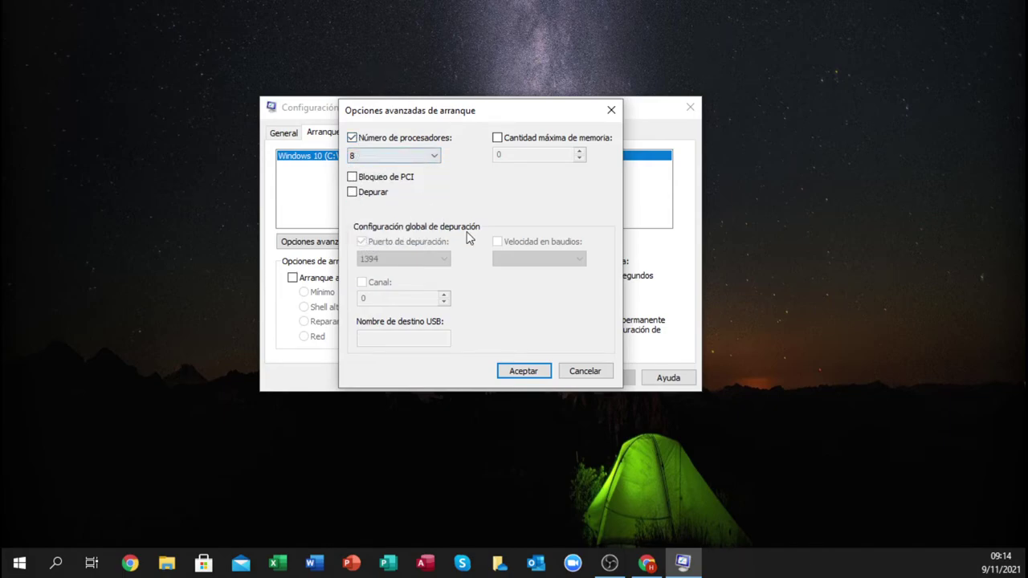
click(524, 371)
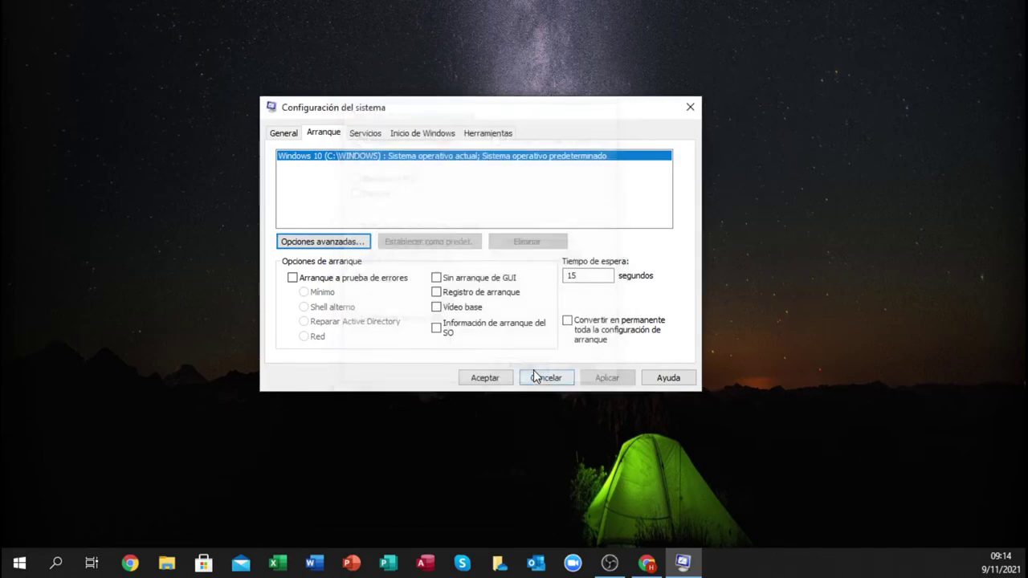
Set the boot Tiempo de espera to 15 seconds and apply the change.
double_click(588, 276)
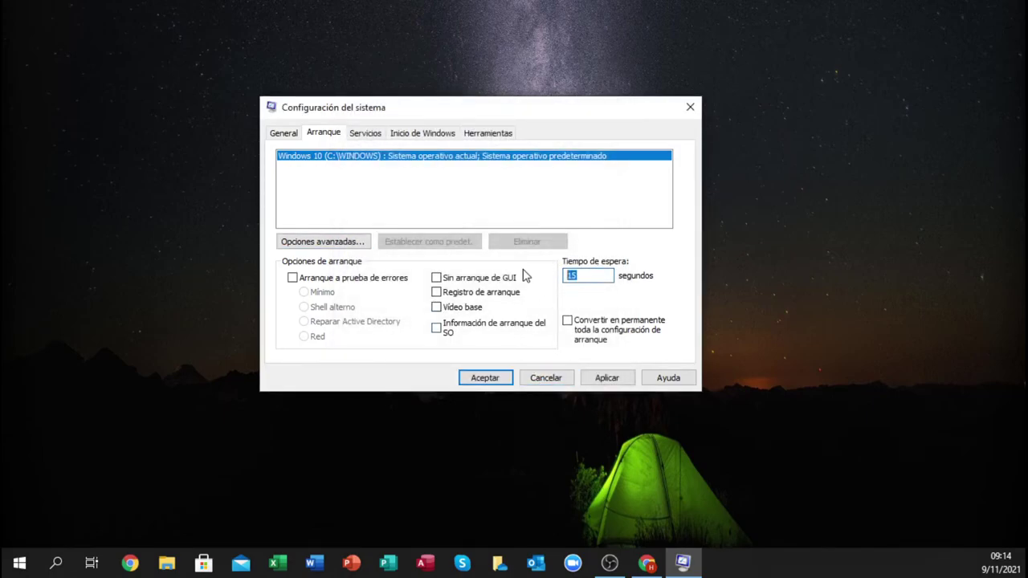
text(30)
double_click(586, 276)
text(1)
click(608, 383)
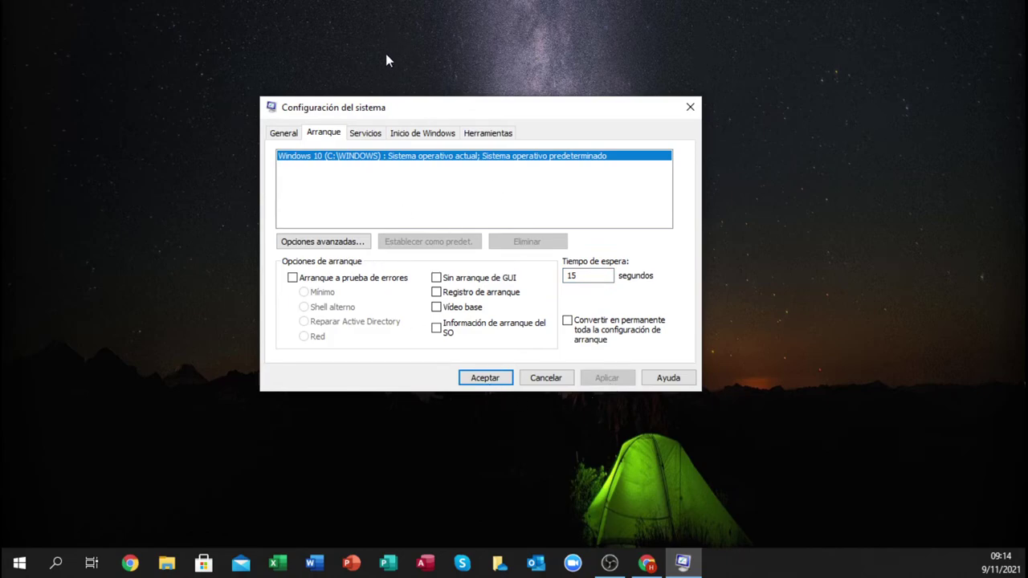
Look over the Servicios list, then open Administrador de tareas from the Inicio de Windows settings and maximize its window.
click(376, 135)
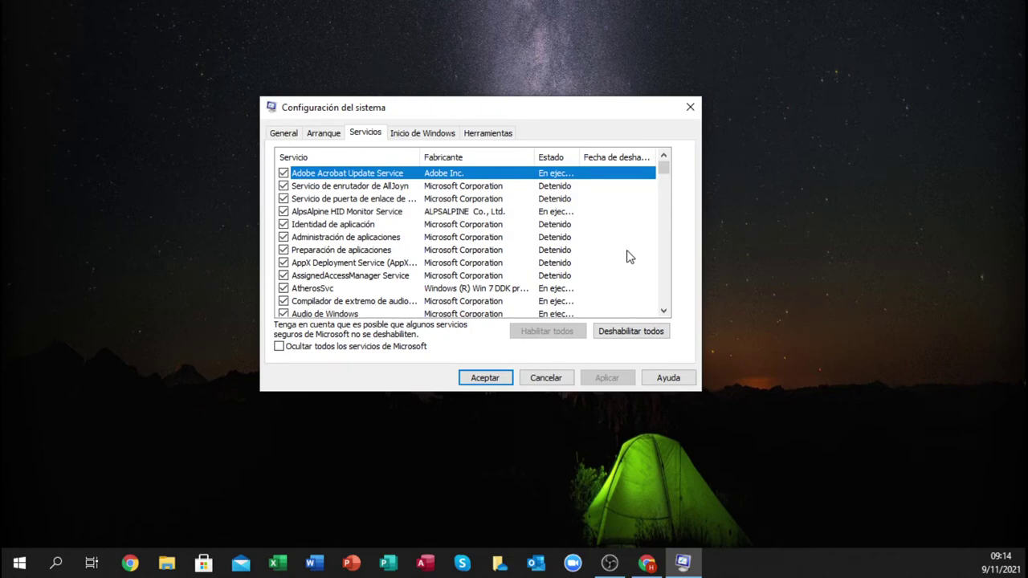
click(410, 135)
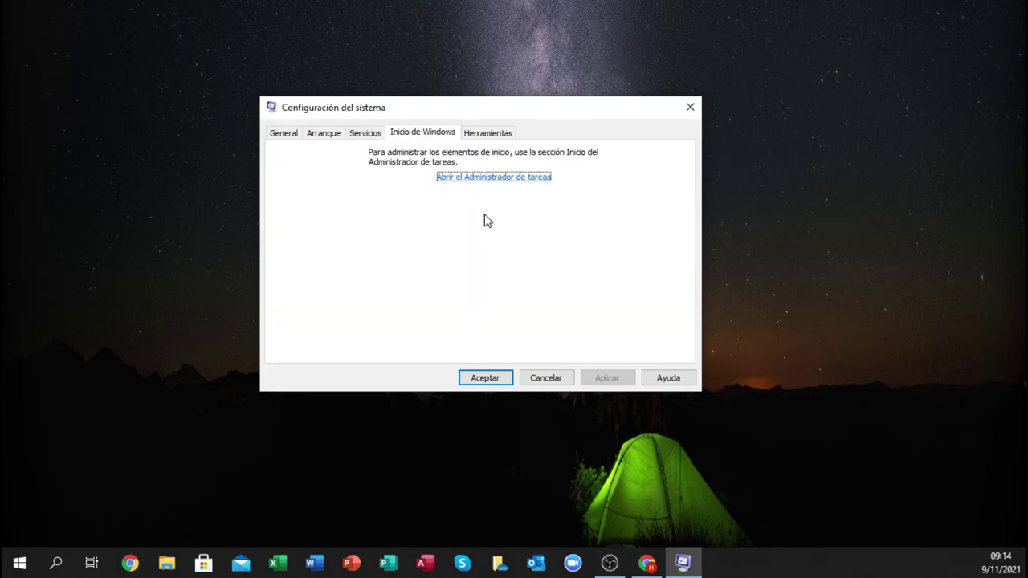
click(475, 183)
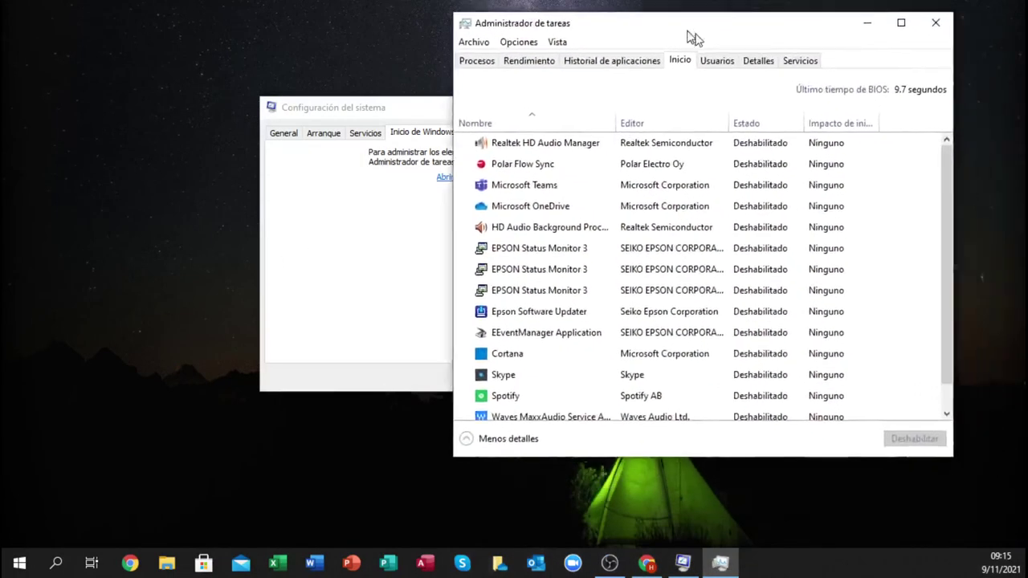
drag(686, 30, 570, 5)
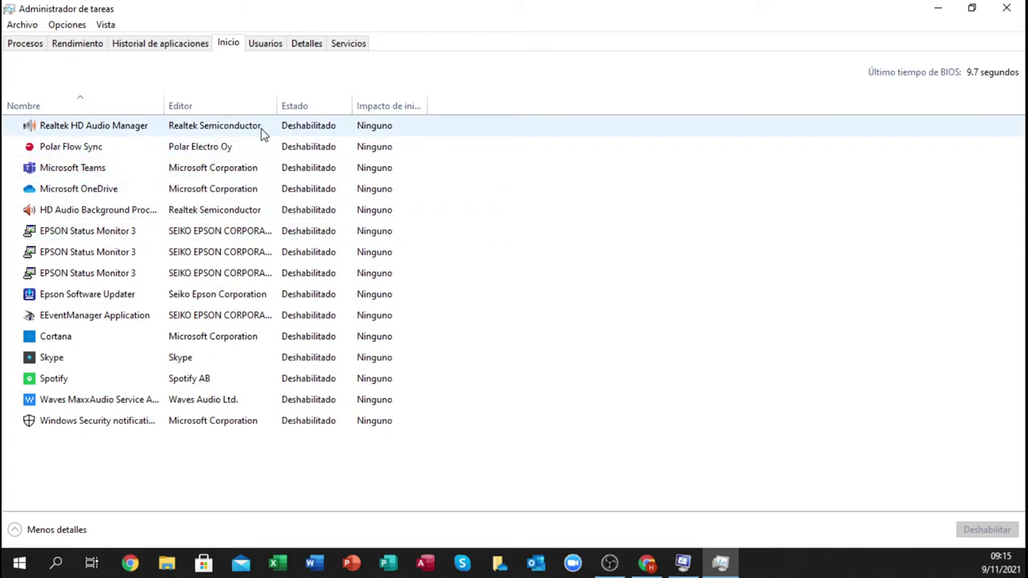
Enable Realtek HD Audio Manager and Polar Flow Sync as startup programs.
click(232, 135)
click(982, 532)
click(261, 167)
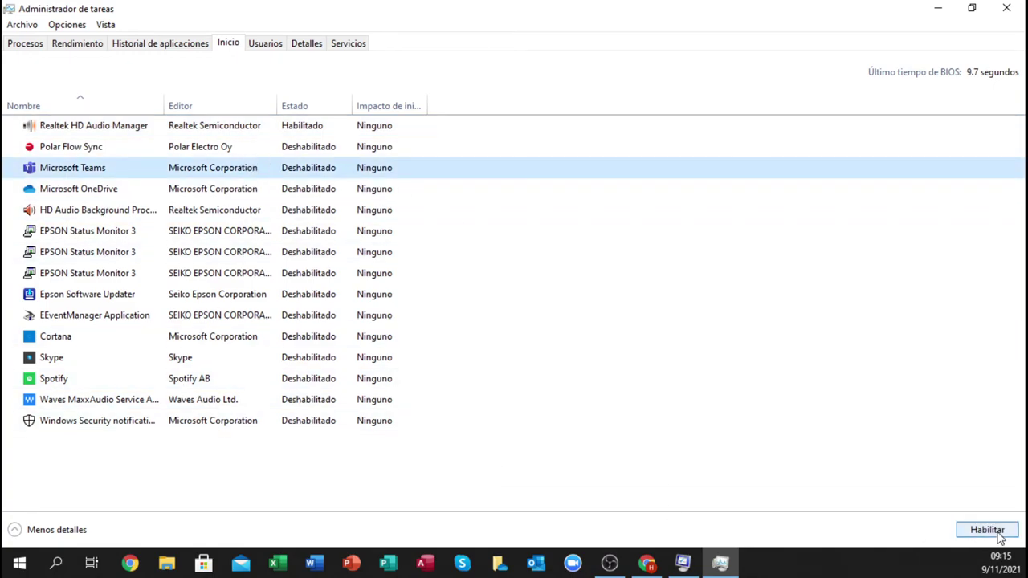
click(257, 147)
click(992, 527)
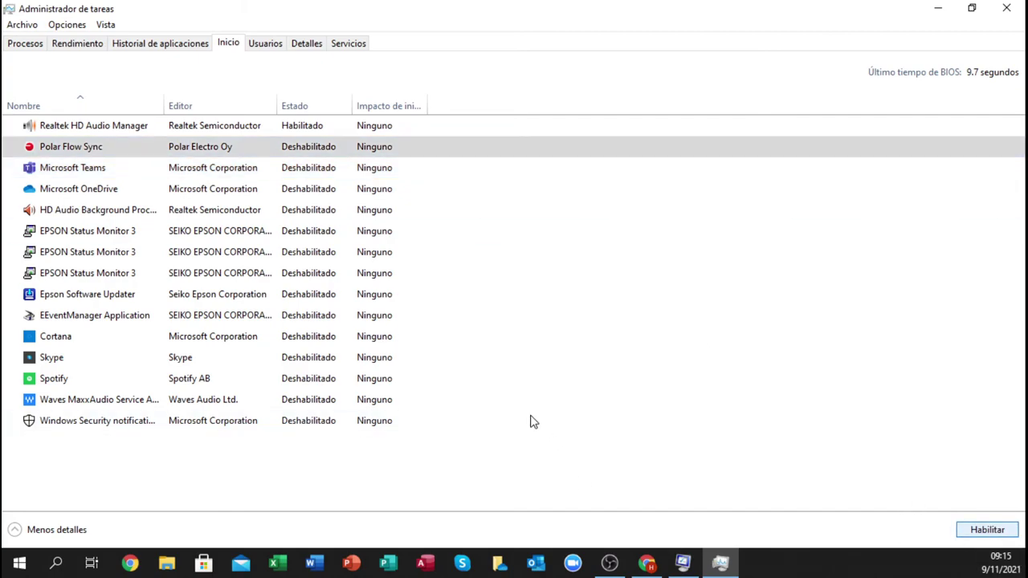
click(265, 232)
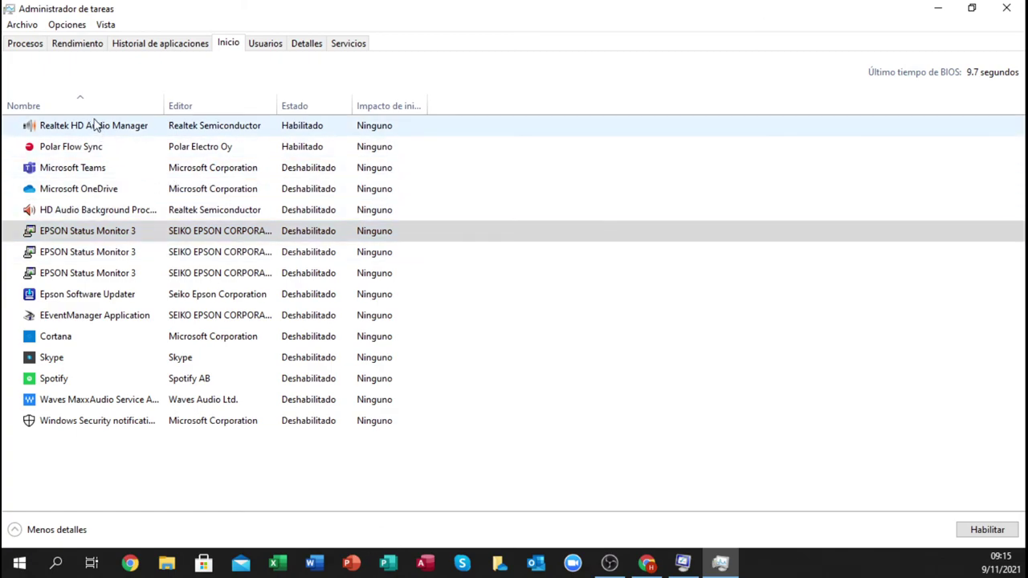
Disable Realtek HD Audio Manager and Polar Flow Sync as startup programs again.
click(95, 127)
click(981, 529)
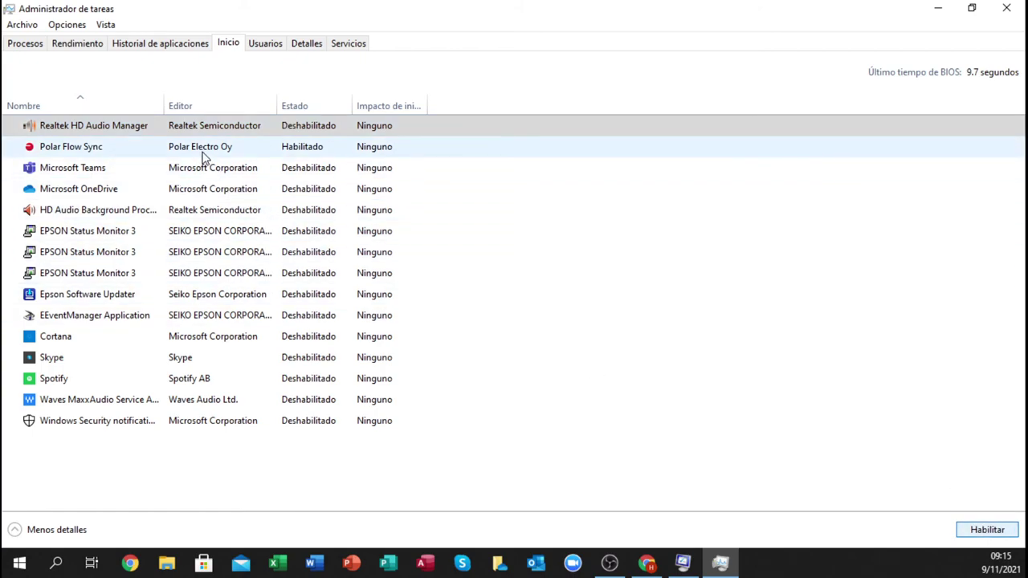
click(173, 154)
click(1009, 537)
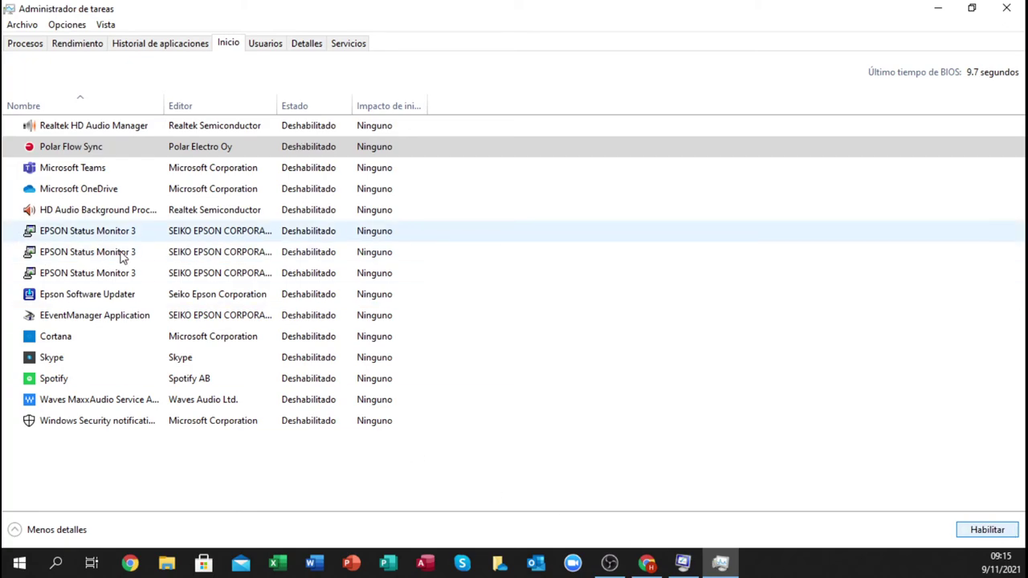
Enable Microsoft OneDrive as a startup program, then disable it again.
click(85, 191)
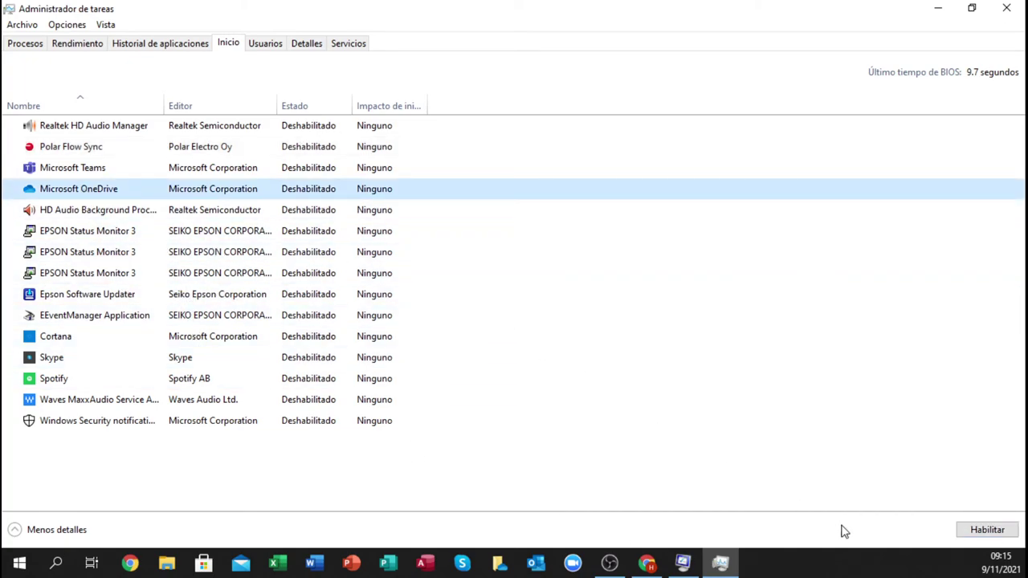
click(989, 532)
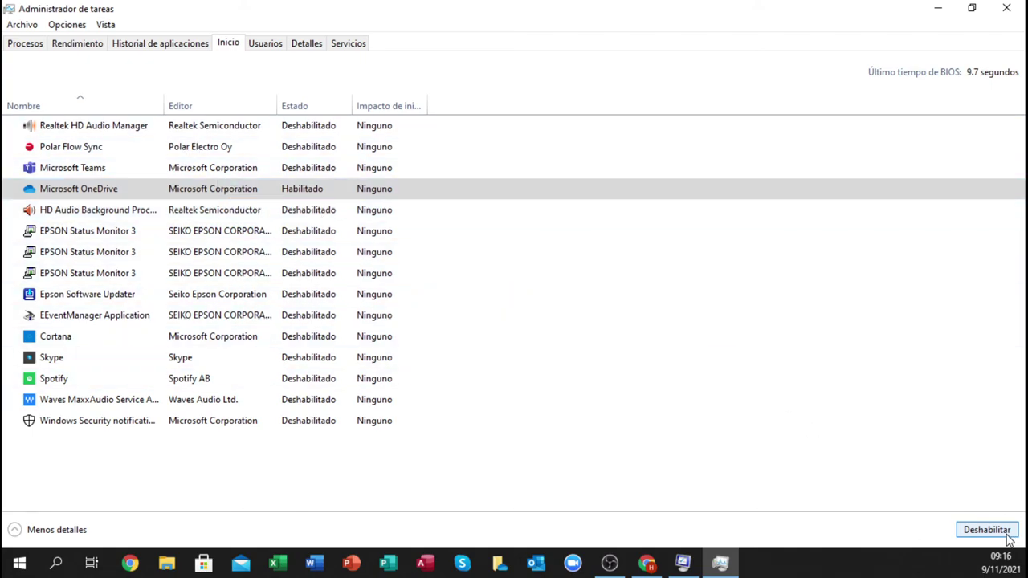
click(990, 531)
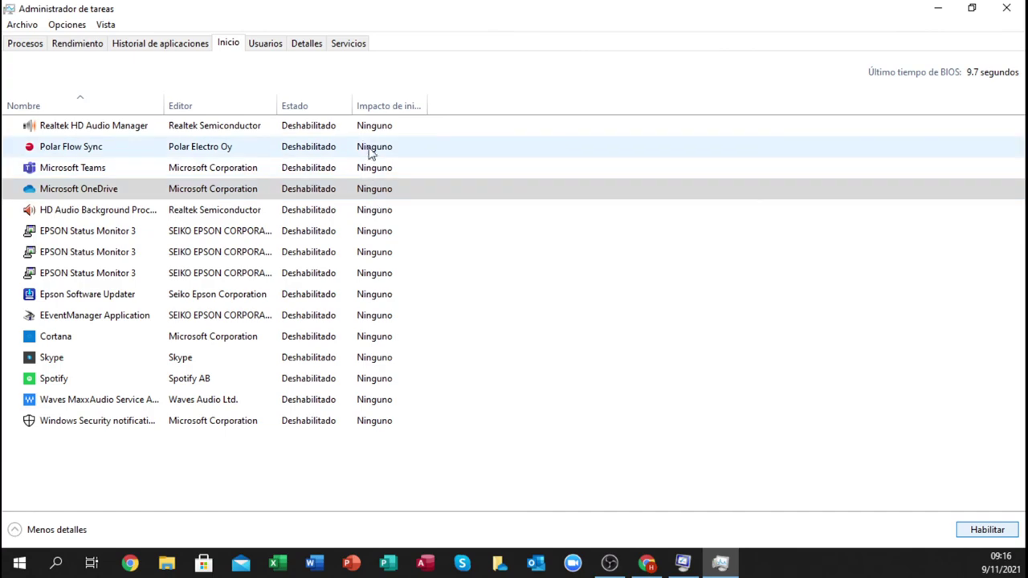
Close Administrador de tareas, accept the Configuración del sistema changes and exit without restarting, leaving the restart message enabled for future use.
click(1022, 13)
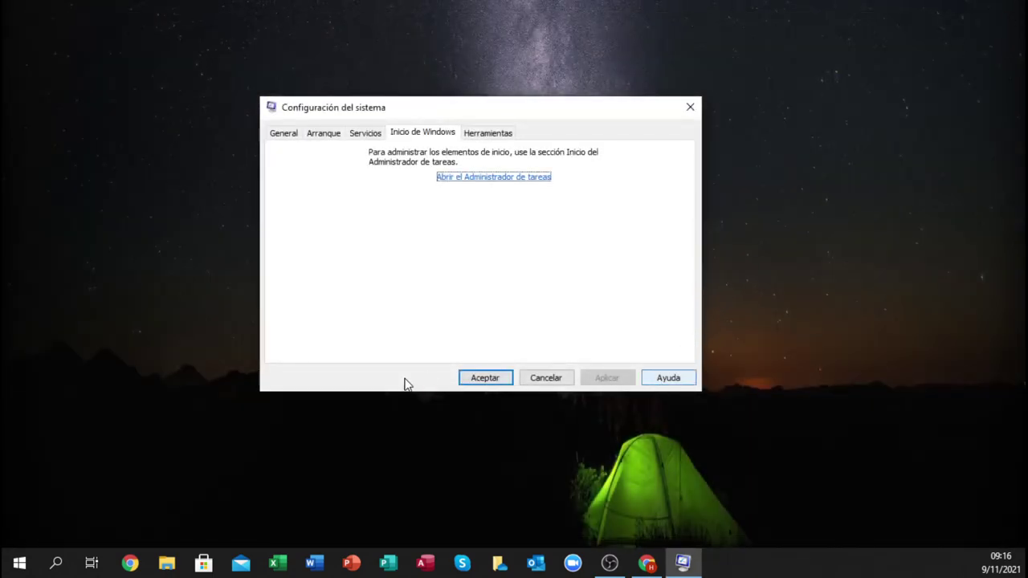
click(482, 377)
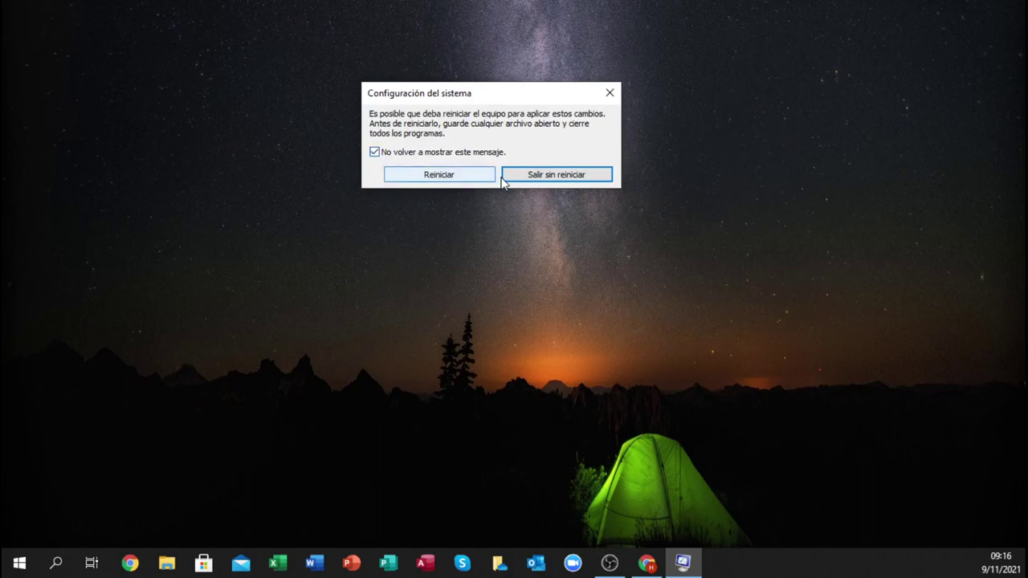
click(374, 153)
click(375, 152)
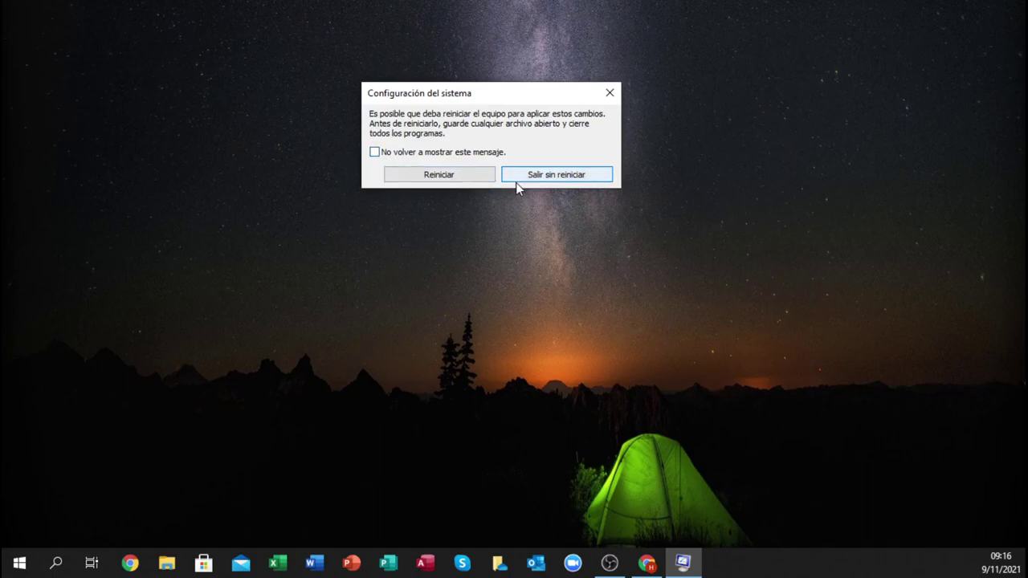
click(557, 175)
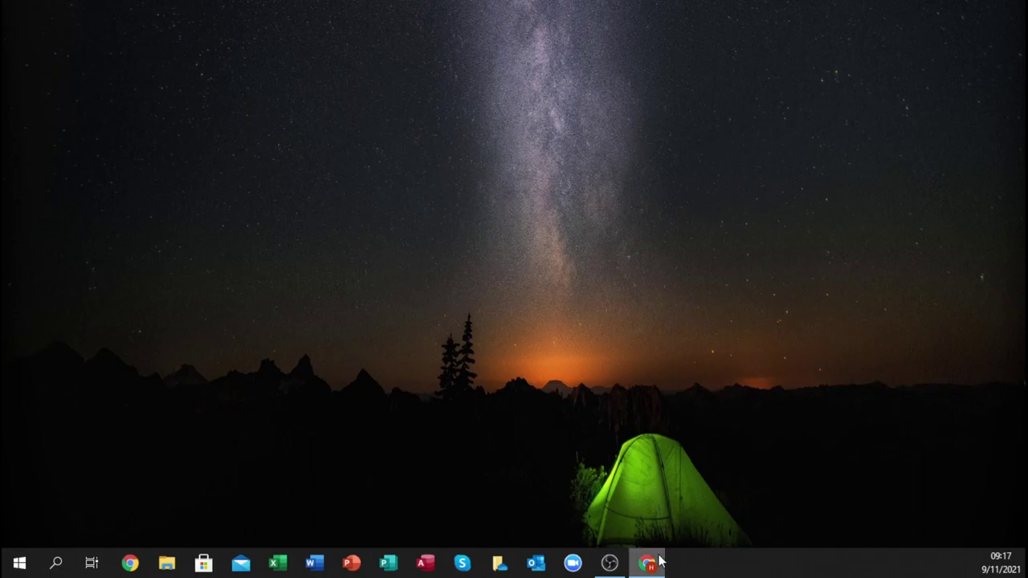
mouse_move(644, 564)
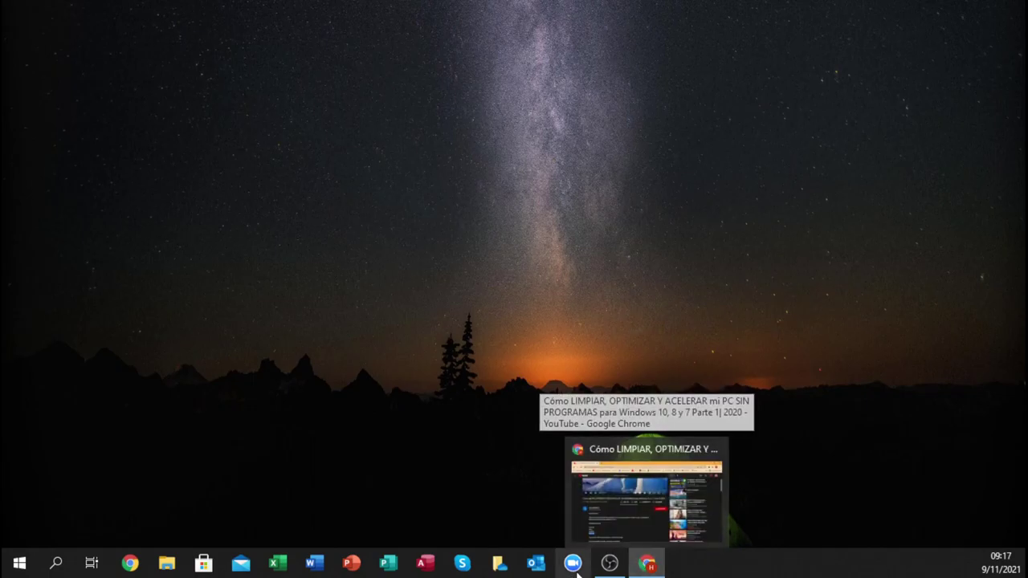